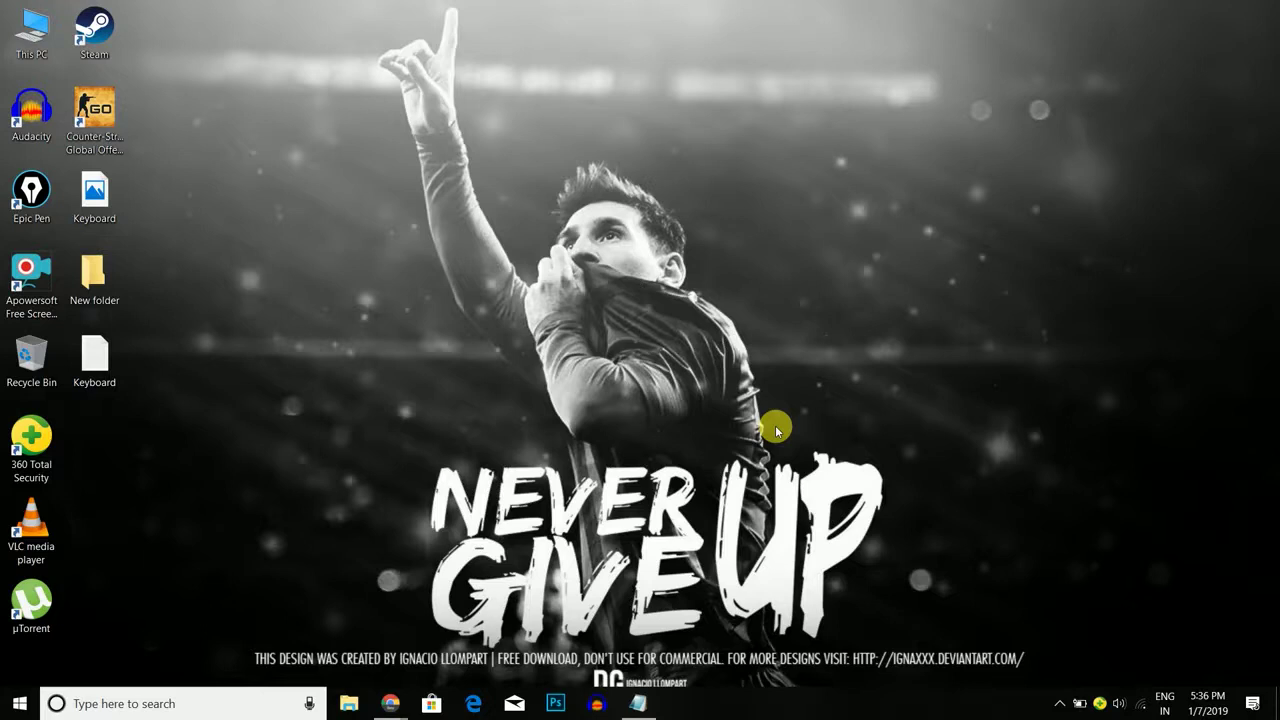
Step: Switch to the Keyboard notes in Notepad and highlight the CTRL+SHIFT+T entry
left_click(642, 705)
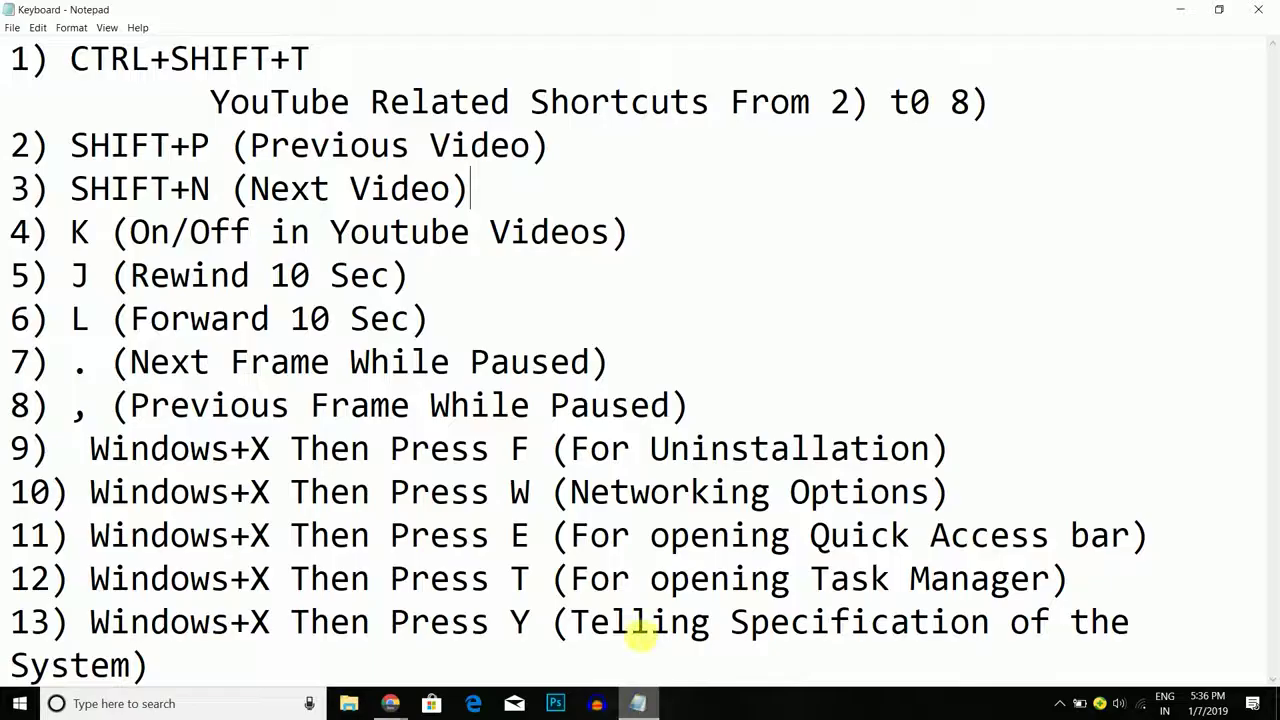
left_click_drag(346, 67, 72, 60)
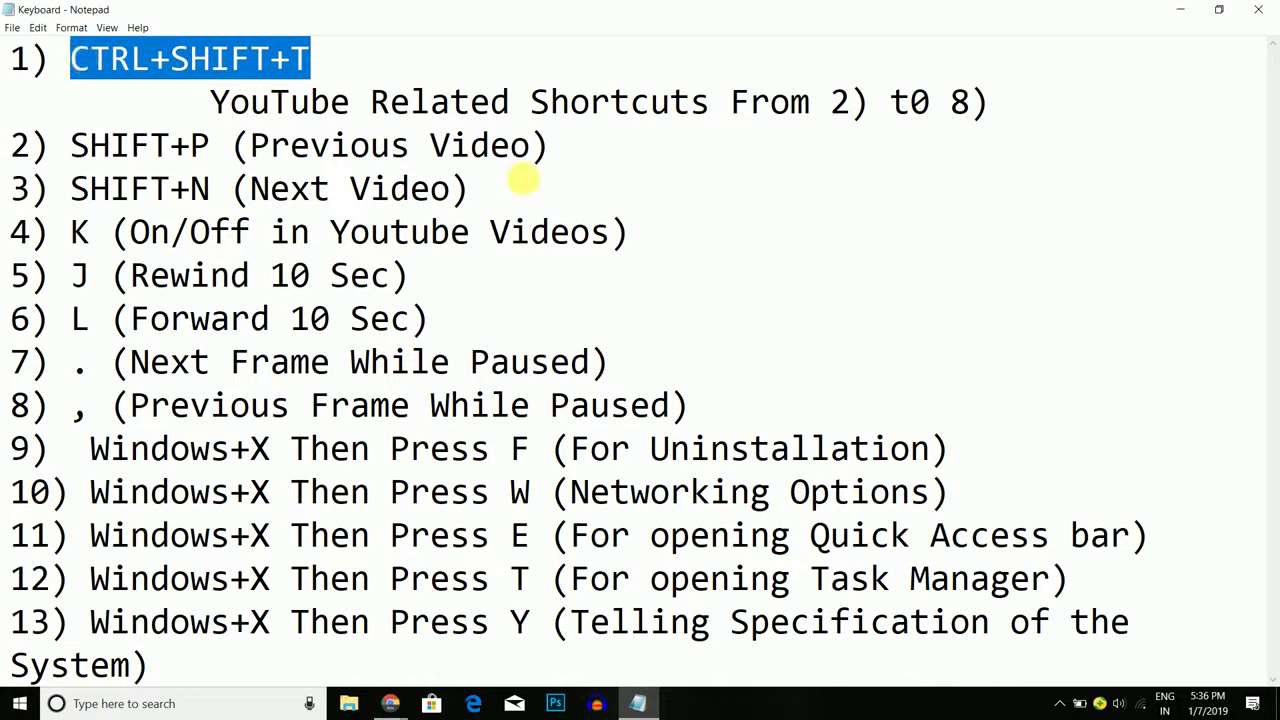
left_click(520, 178)
Step: Switch to the Chrome window showing Google, look through its YouTube and New Tab tabs, and close that window
left_click(390, 703)
left_click(427, 649)
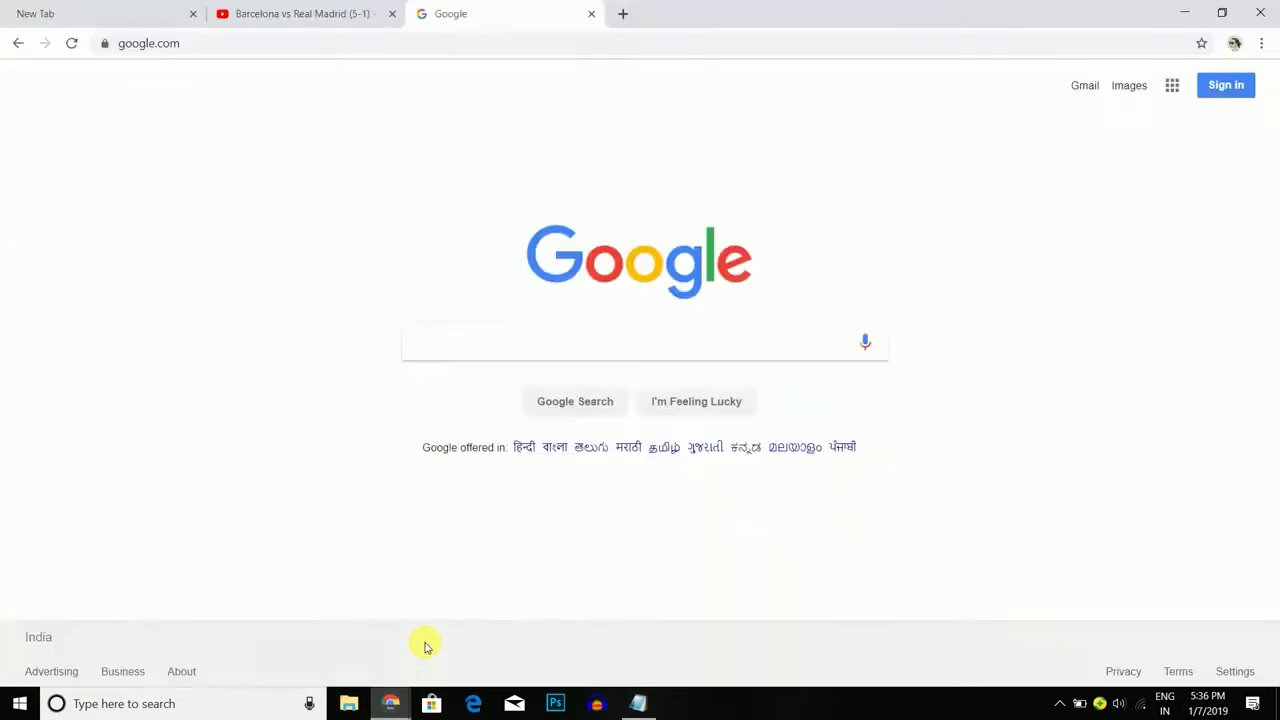
left_click(320, 8)
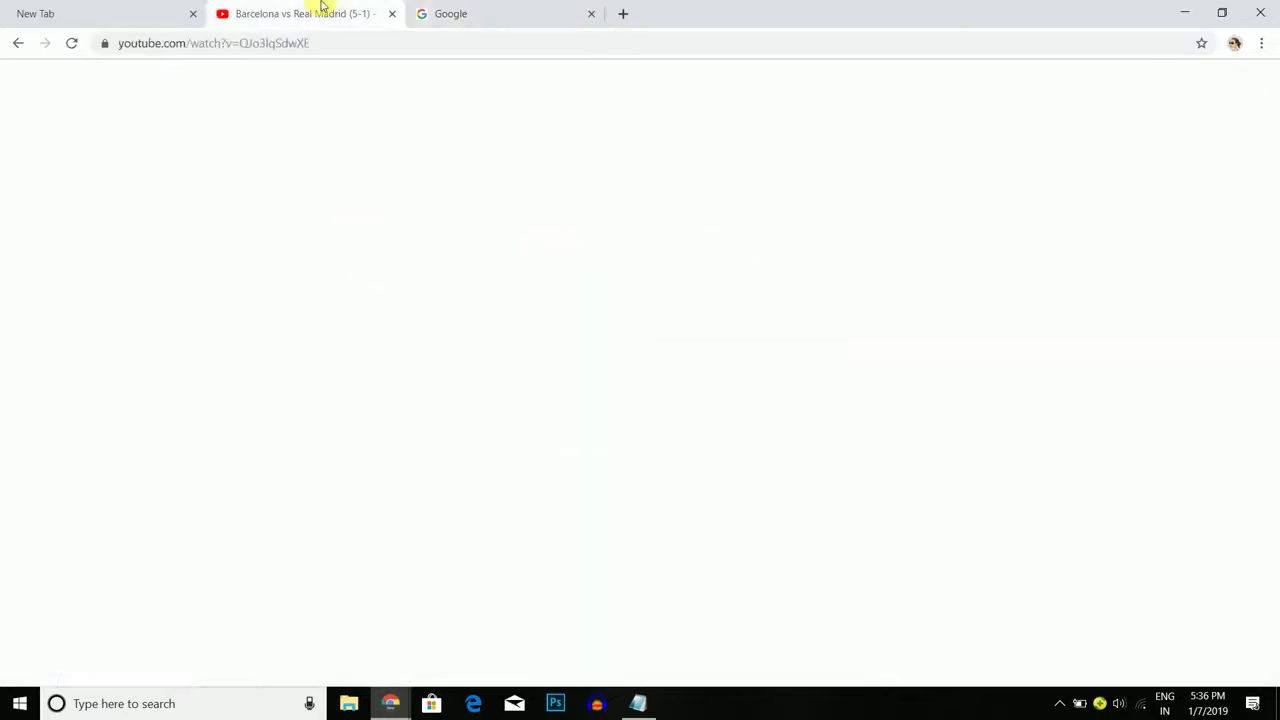
left_click(170, 8)
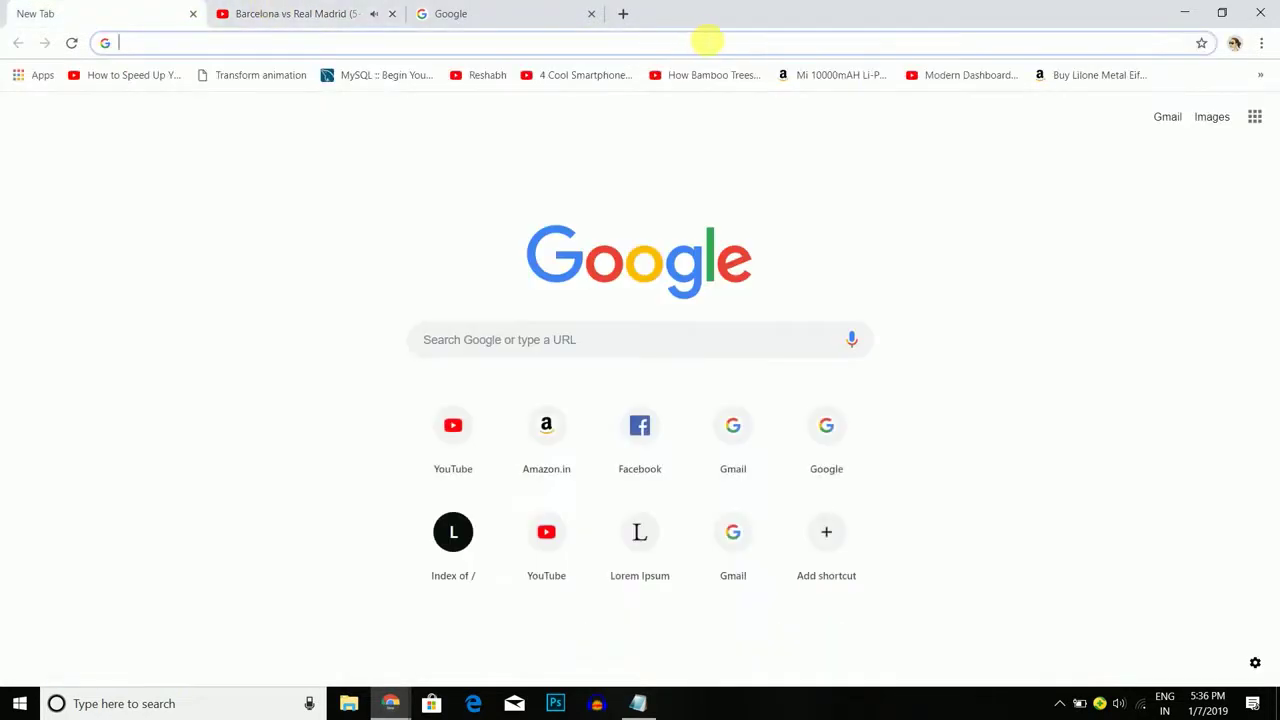
left_click(1253, 12)
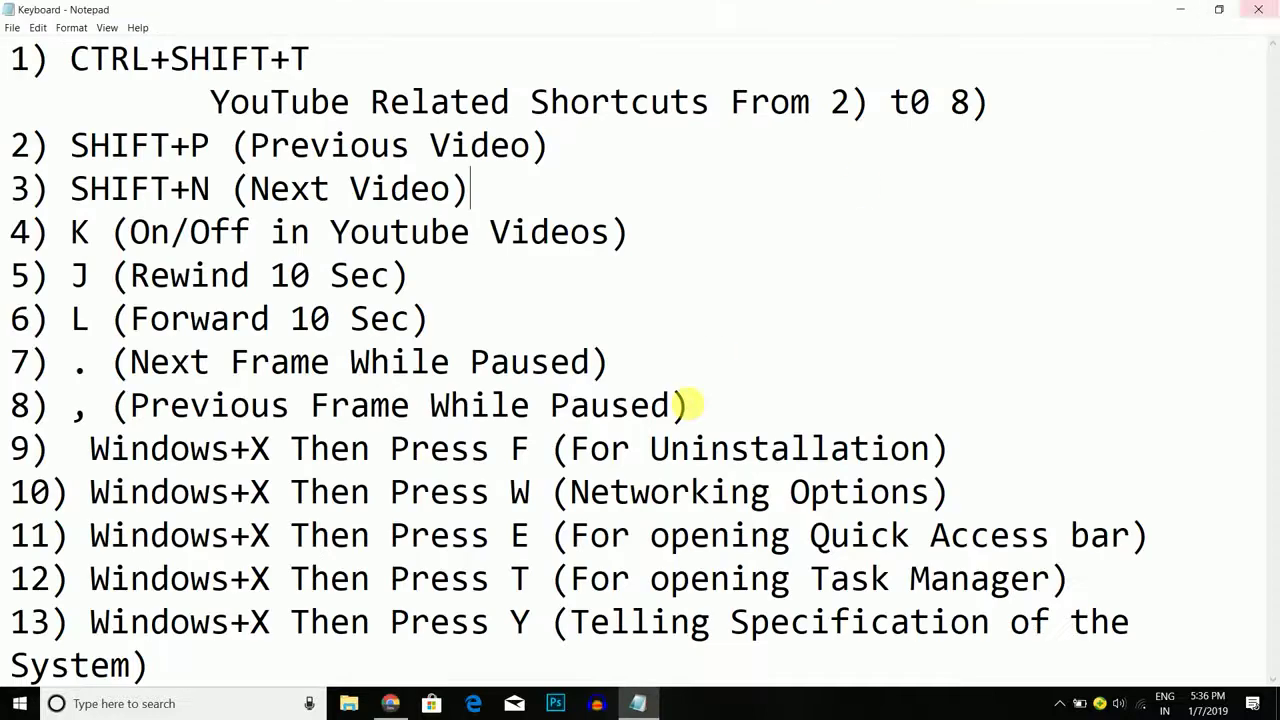
Step: Relaunch Chrome, restore the closed window's tabs, and look through the Barcelona vs Real Madrid and Google tabs
left_click(405, 705)
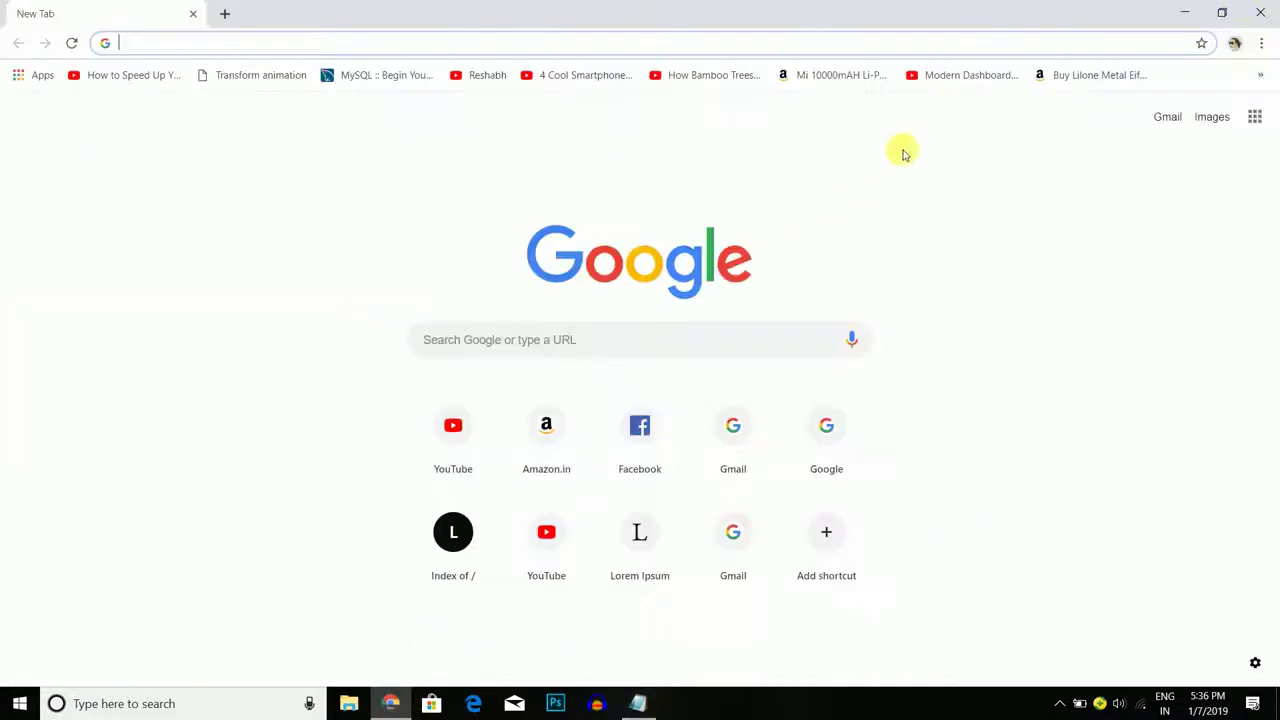
left_click(1258, 8)
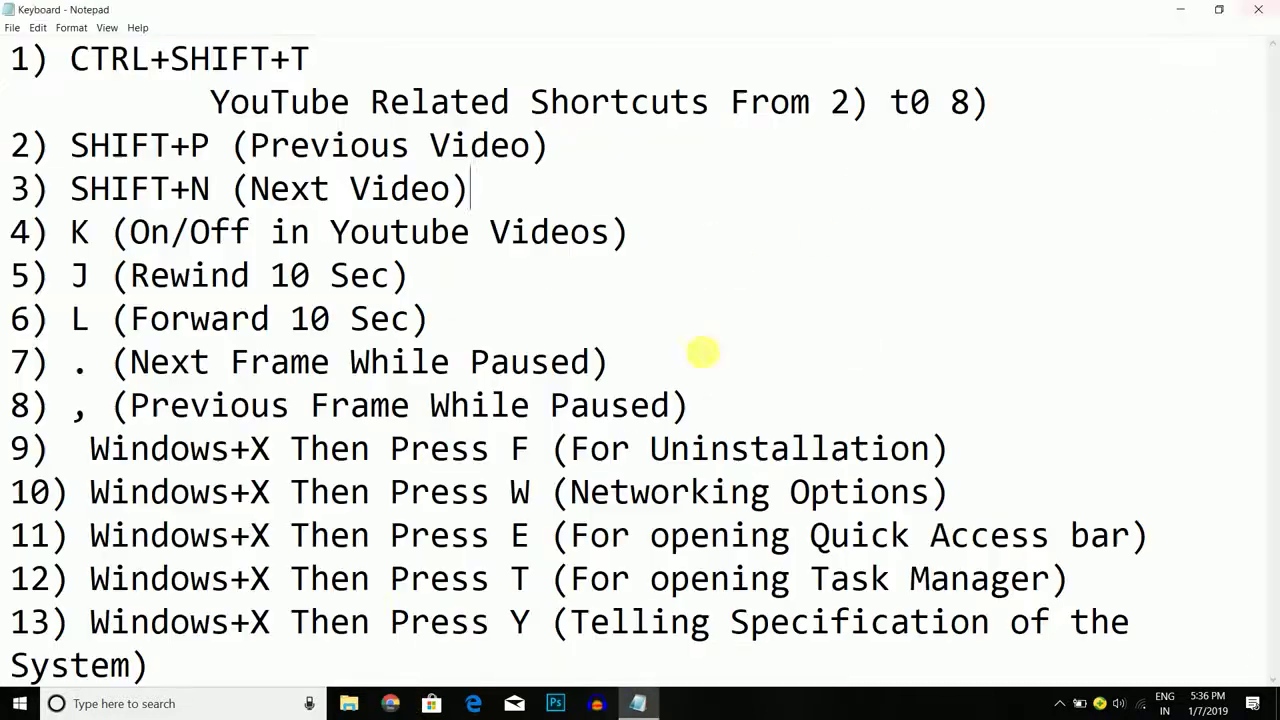
left_click(395, 705)
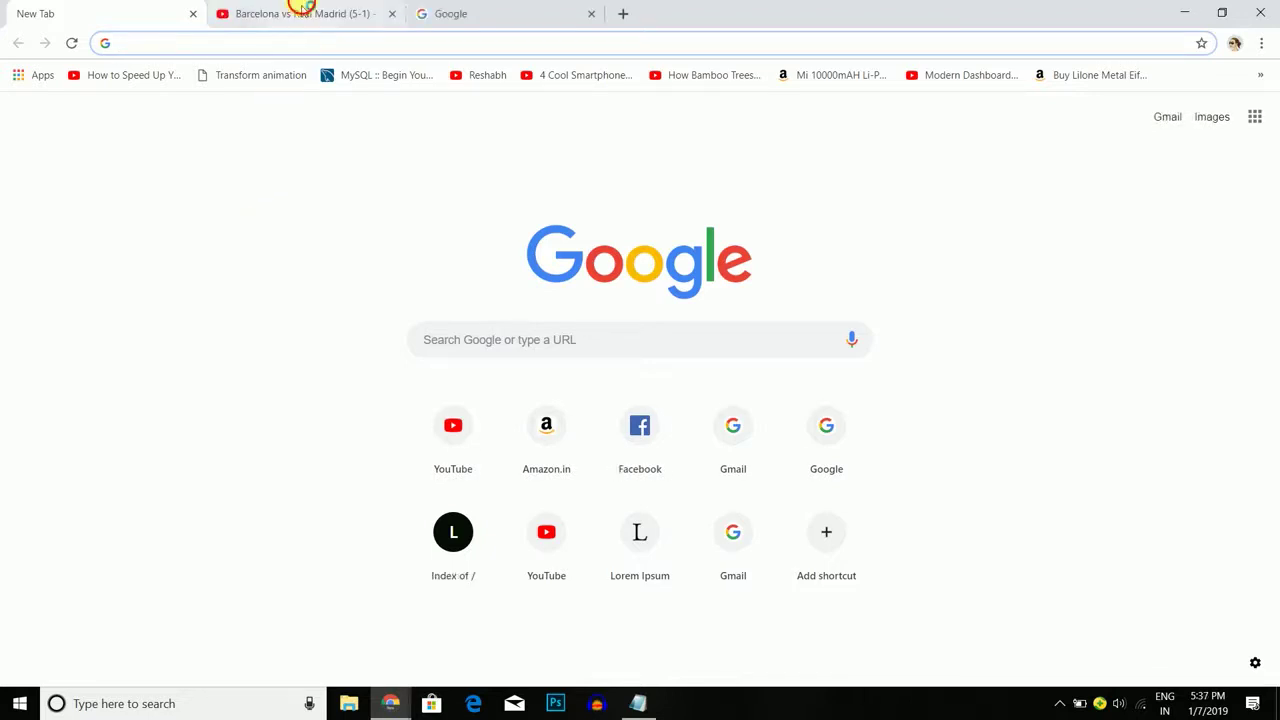
left_click(303, 11)
left_click(497, 8)
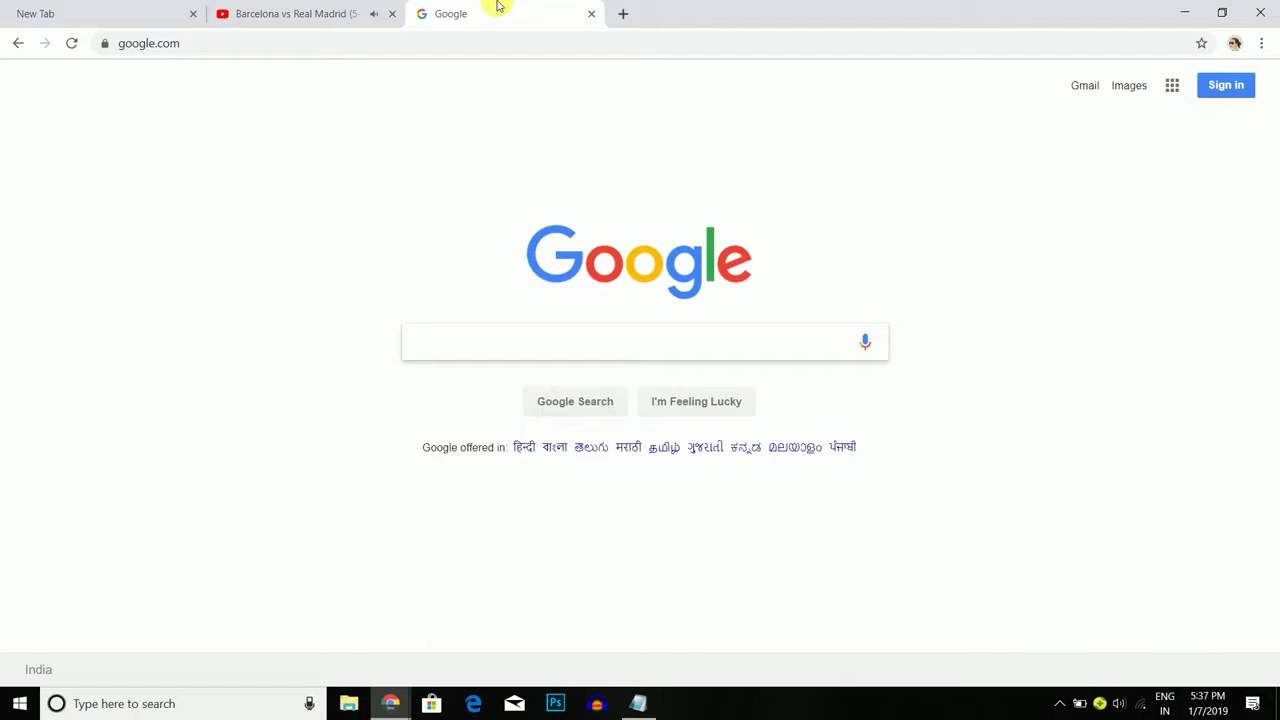
left_click(366, 8)
left_click(470, 8)
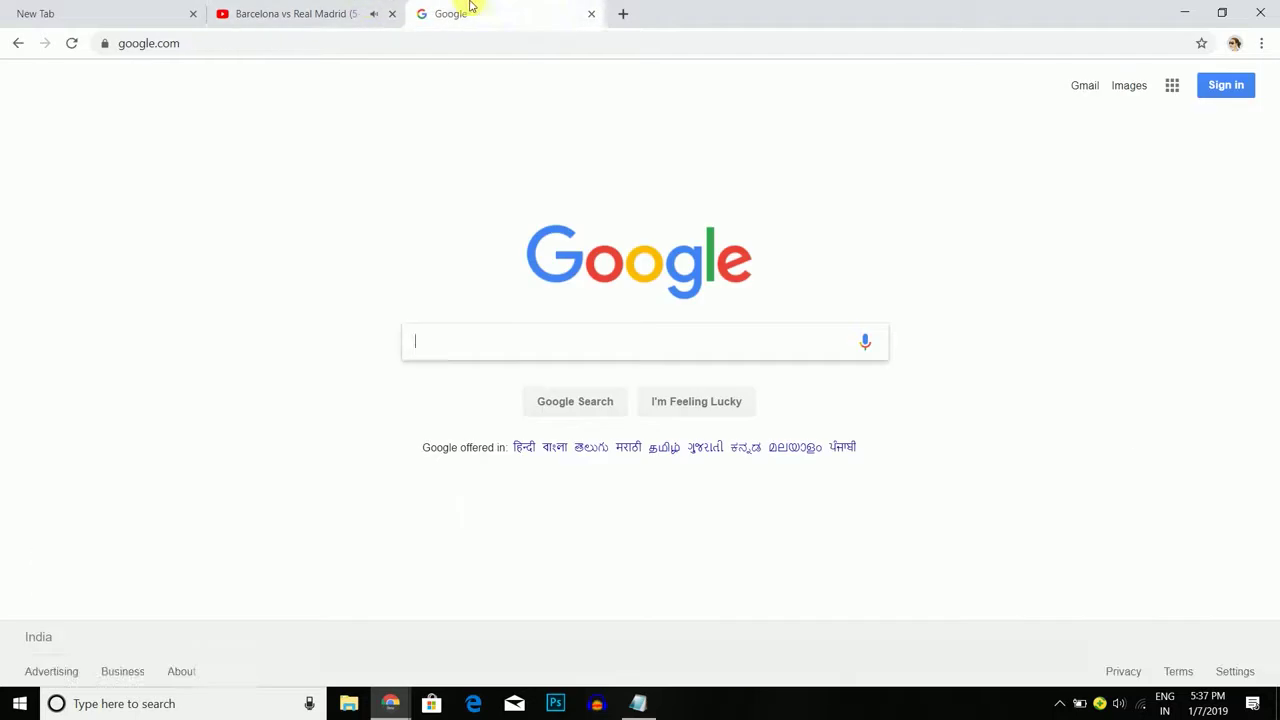
Step: Close the Google tab and restore it as the last closed tab
left_click(590, 15)
left_click(478, 346)
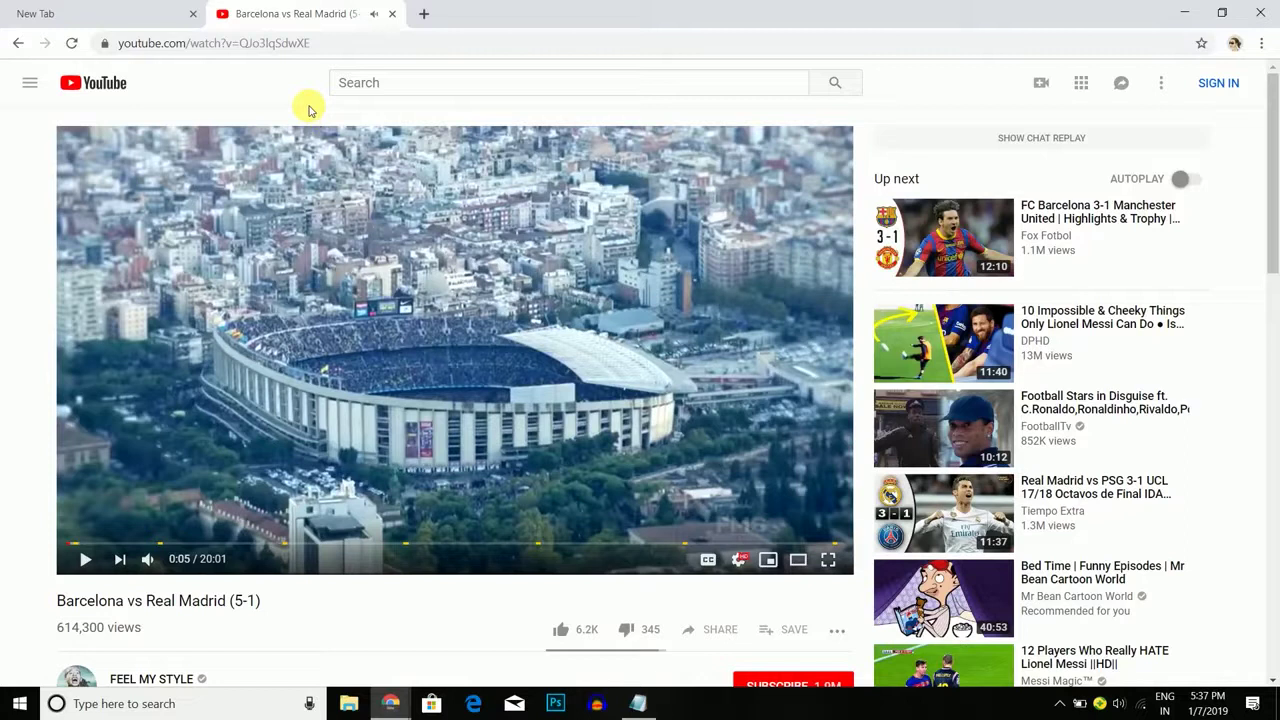
key("ctrl+shift+t")
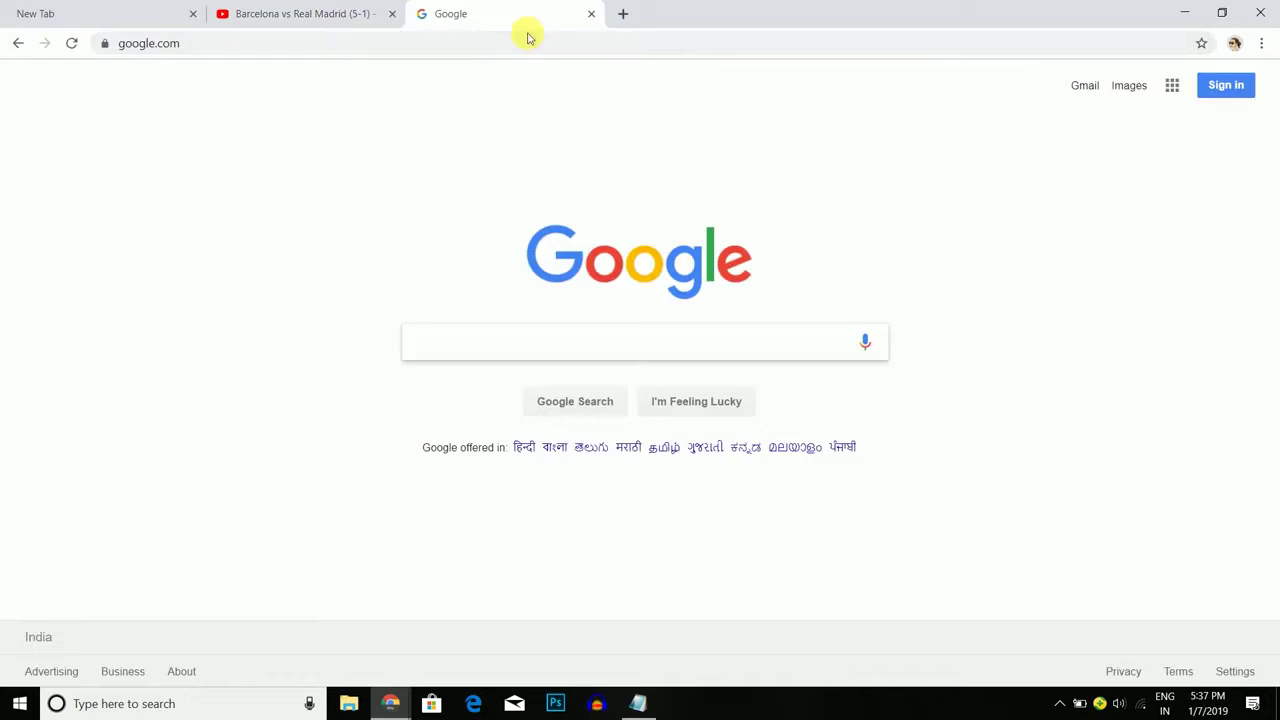
Step: Minimize the Chrome windows and highlight the SHIFT+P (Previous Video) and SHIFT+N (Next Video) entries in the Notepad notes
left_click(1181, 9)
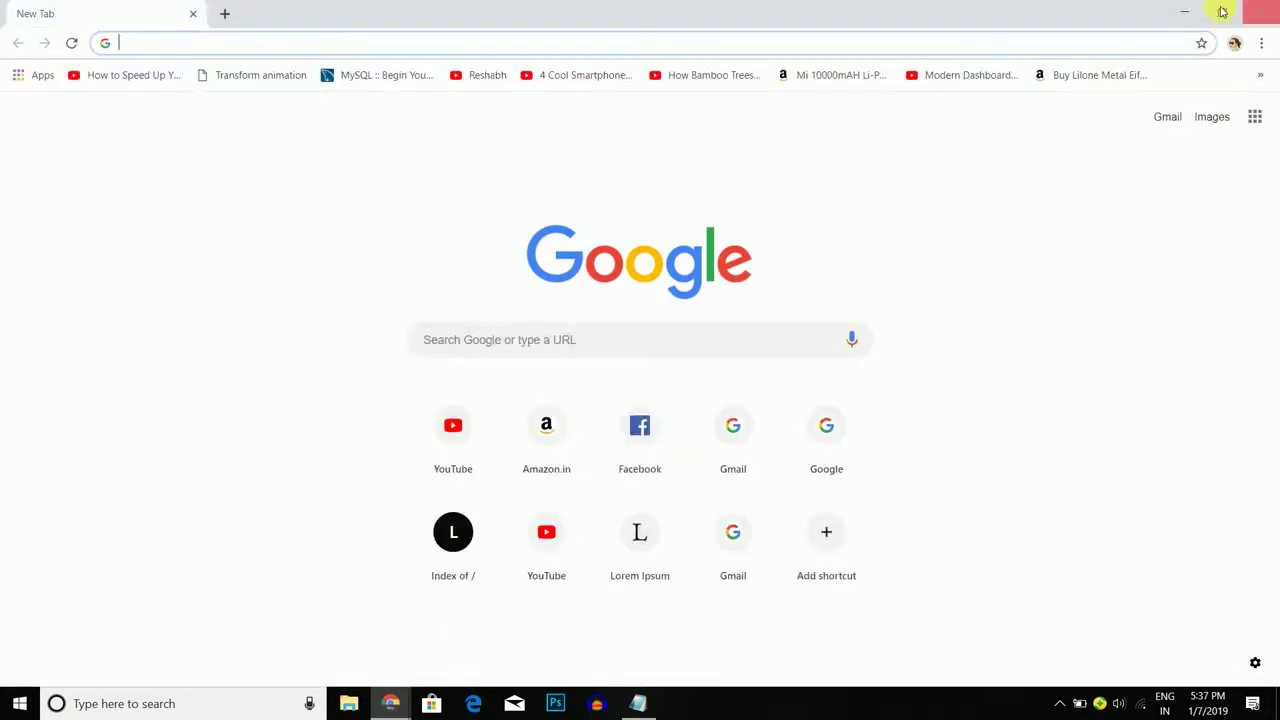
left_click(1186, 11)
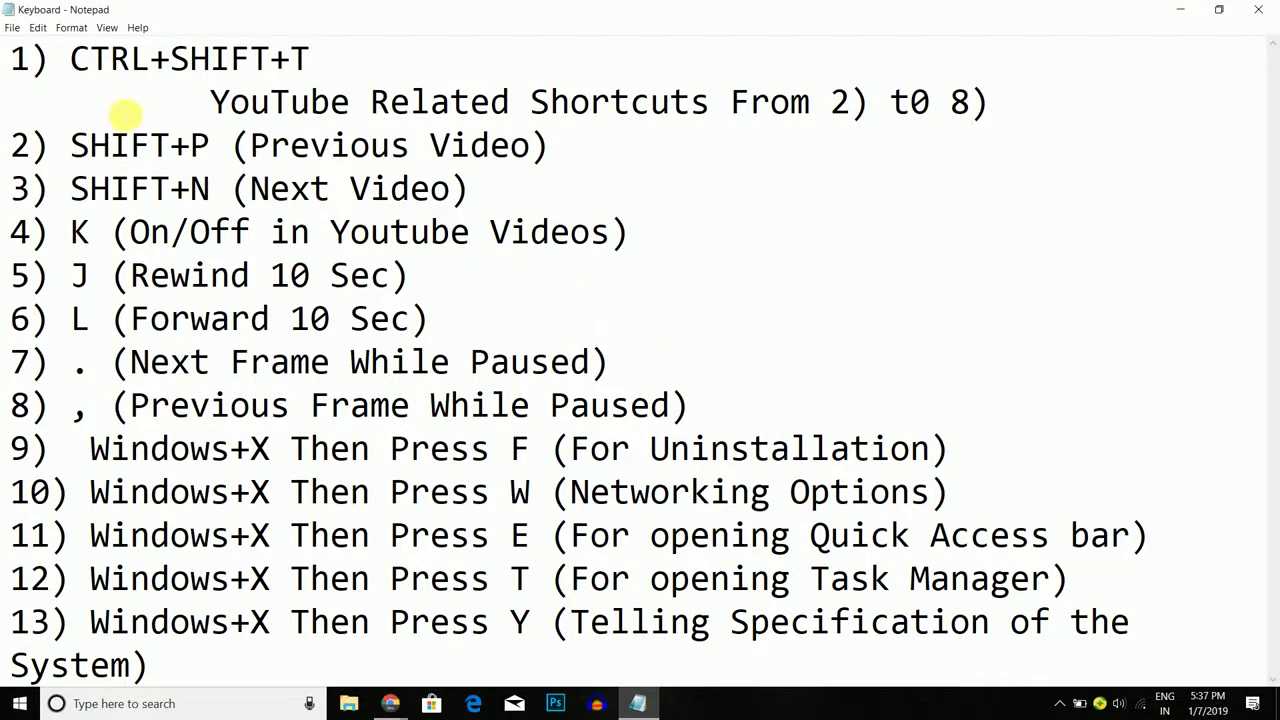
left_click_drag(75, 145, 549, 150)
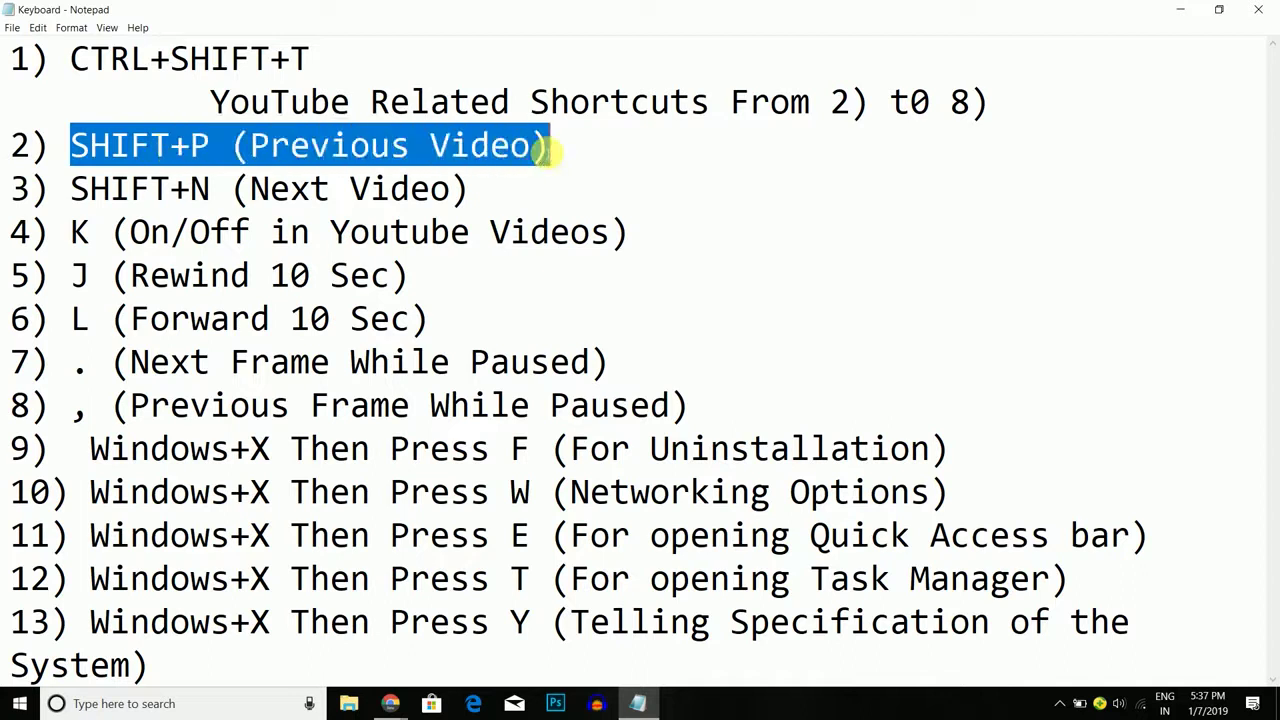
left_click(549, 150)
left_click_drag(495, 199, 102, 196)
left_click(96, 191)
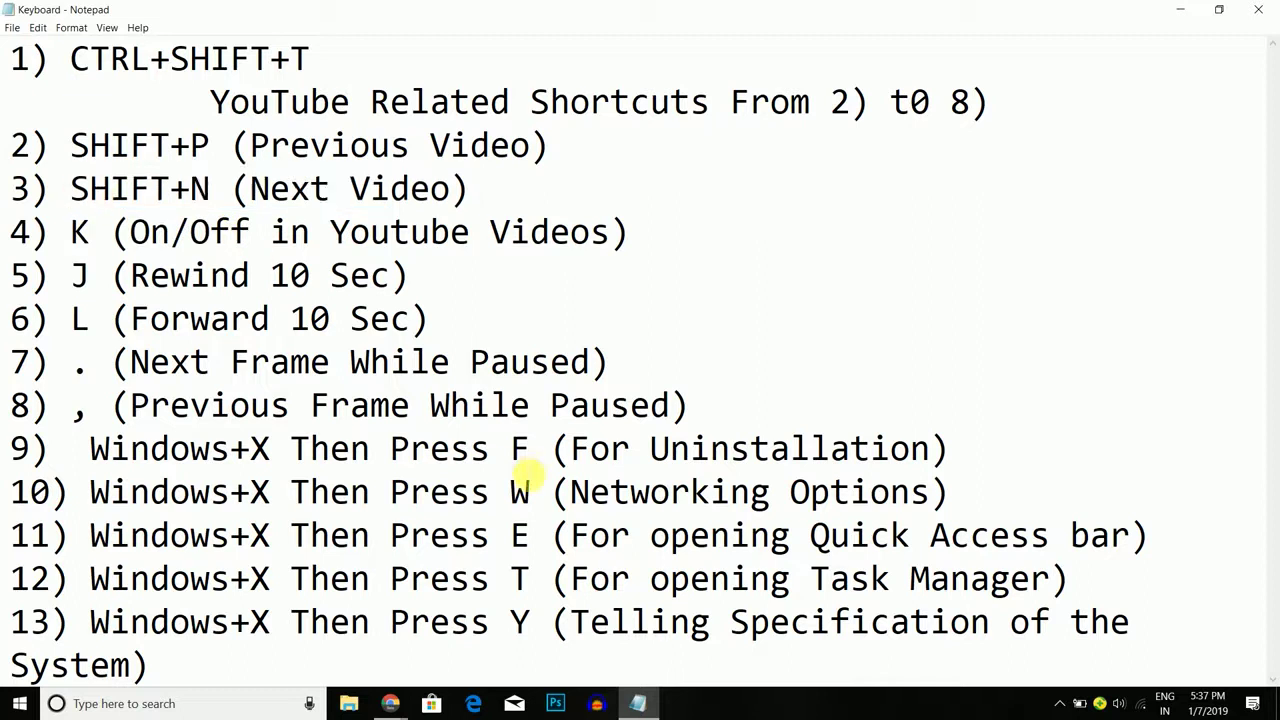
Step: Switch to the Chrome window showing Google and close its Google tab, leaving the YouTube video on screen
left_click(390, 703)
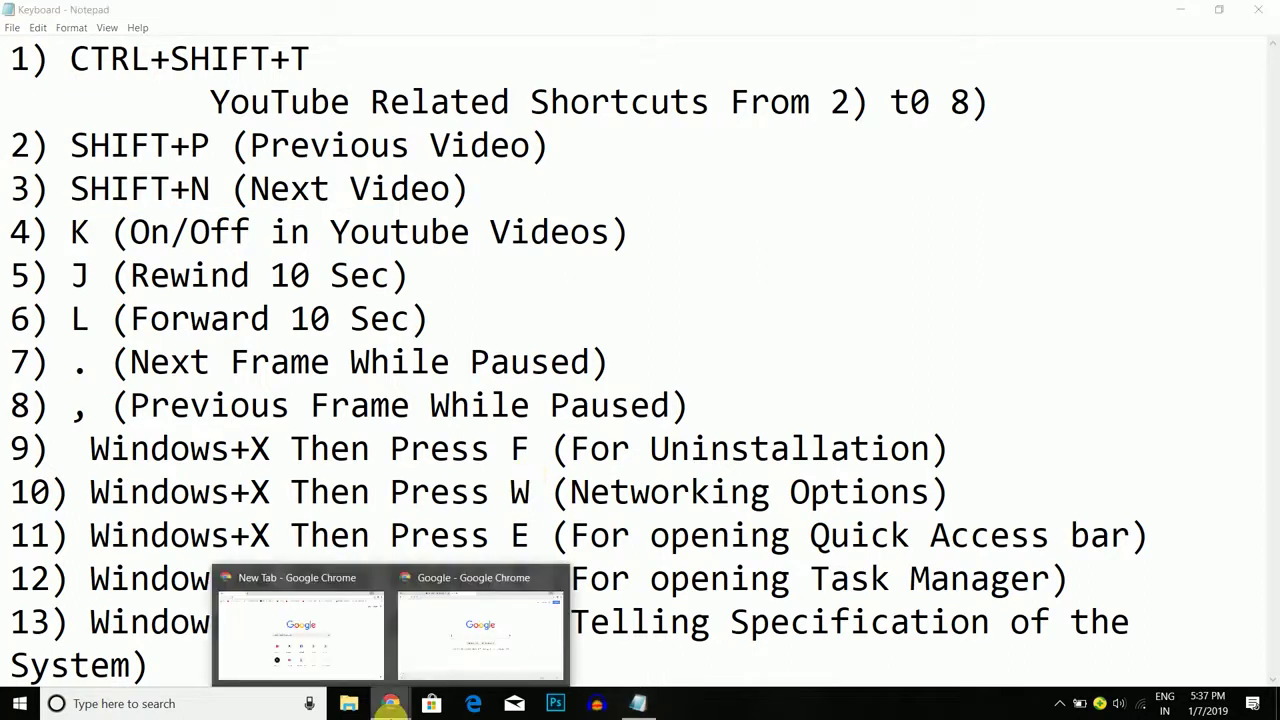
left_click(438, 634)
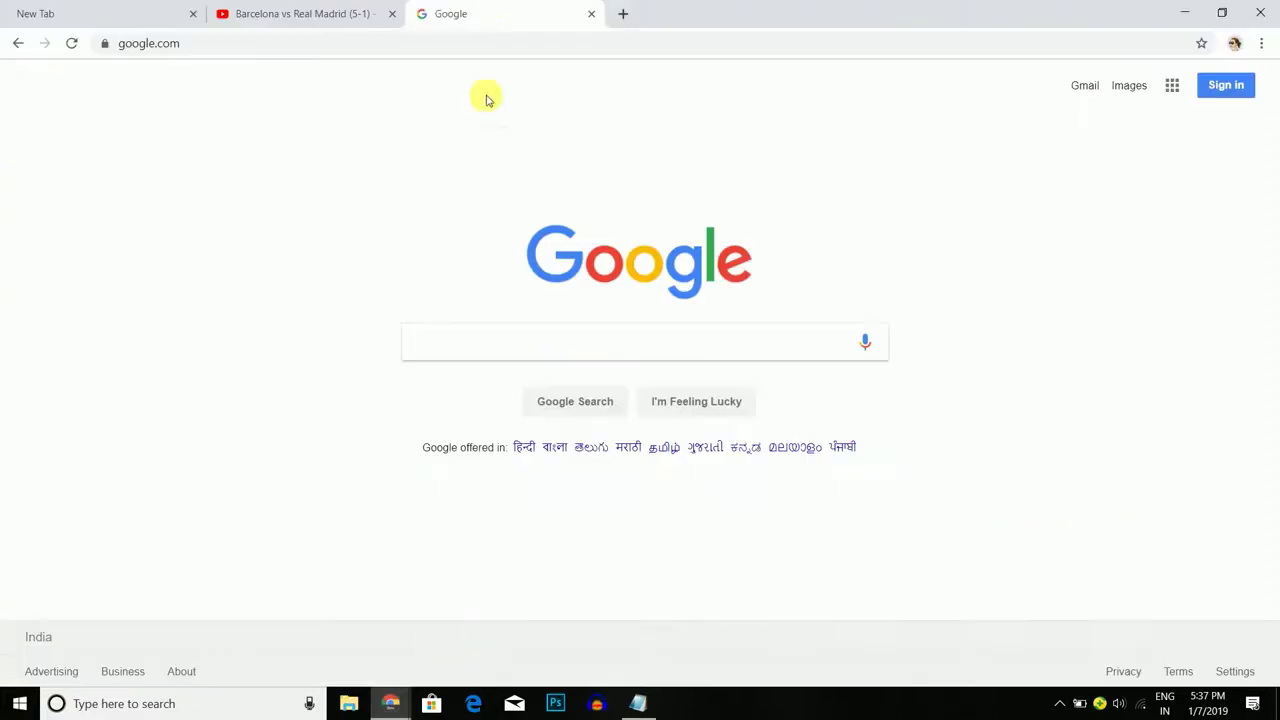
left_click(592, 14)
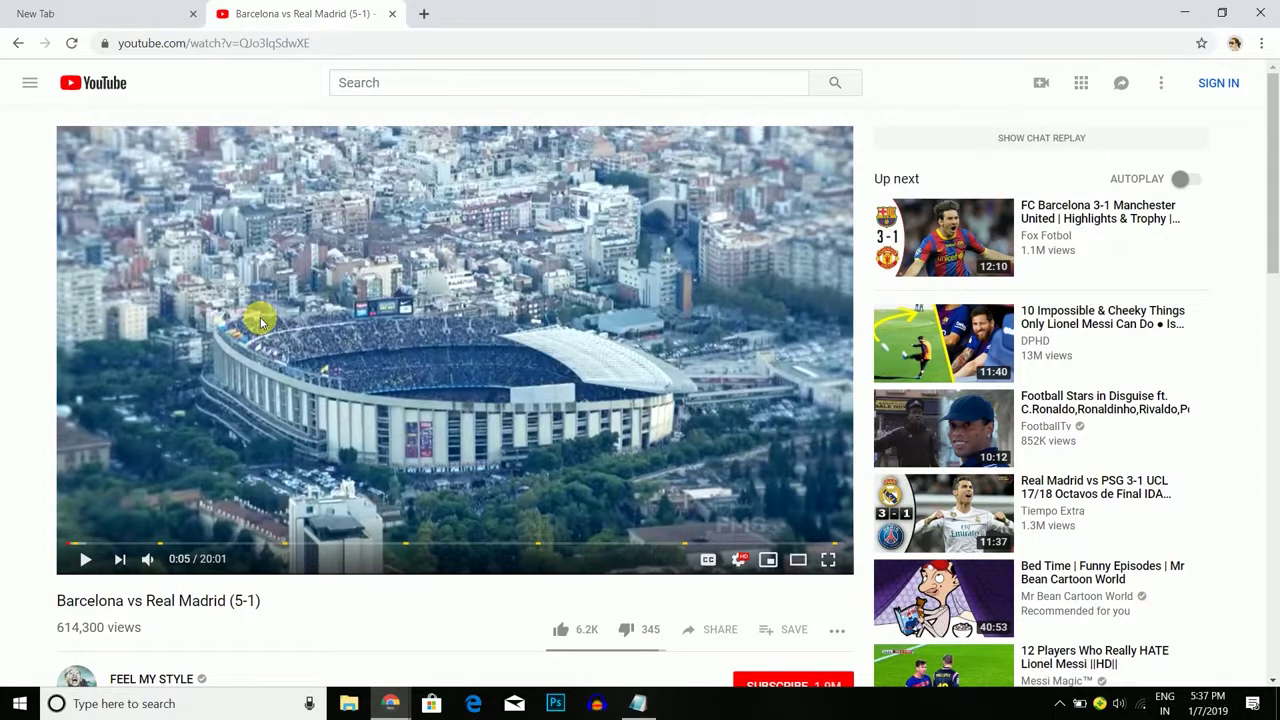
Step: Skip to the next YouTube video and pause it, returning to the Notepad notes
key("shift+n")
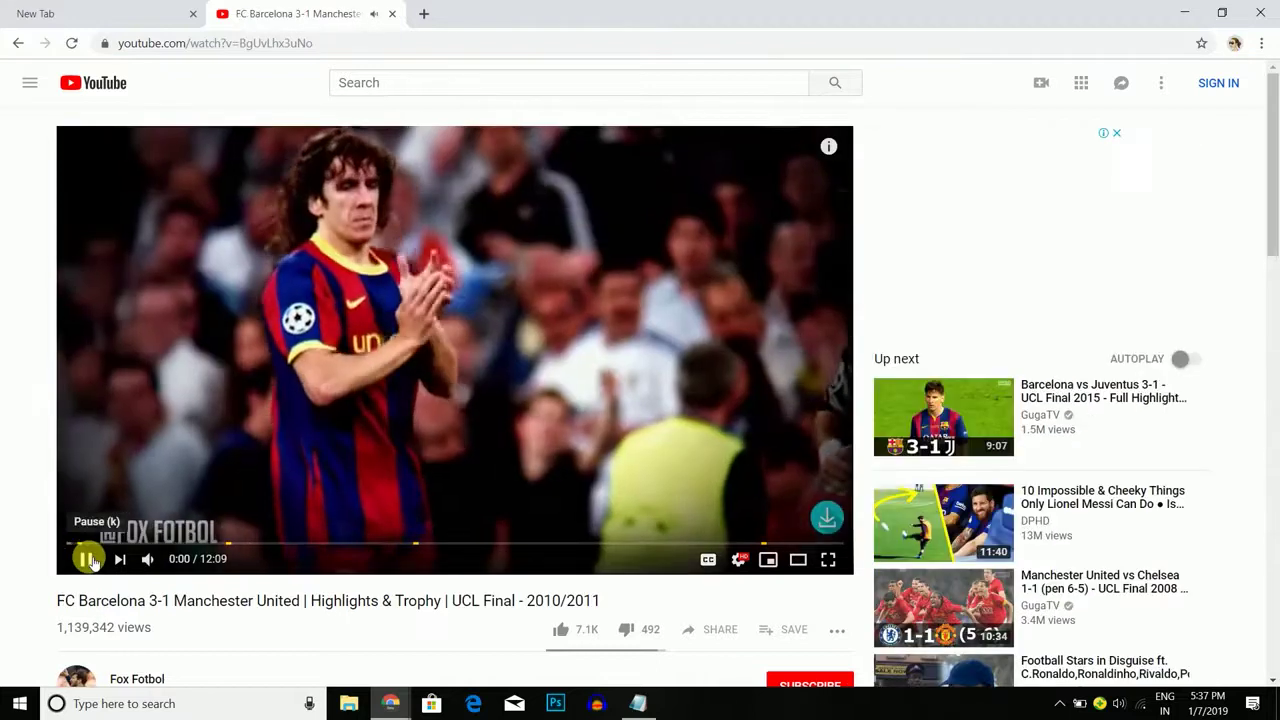
left_click(88, 560)
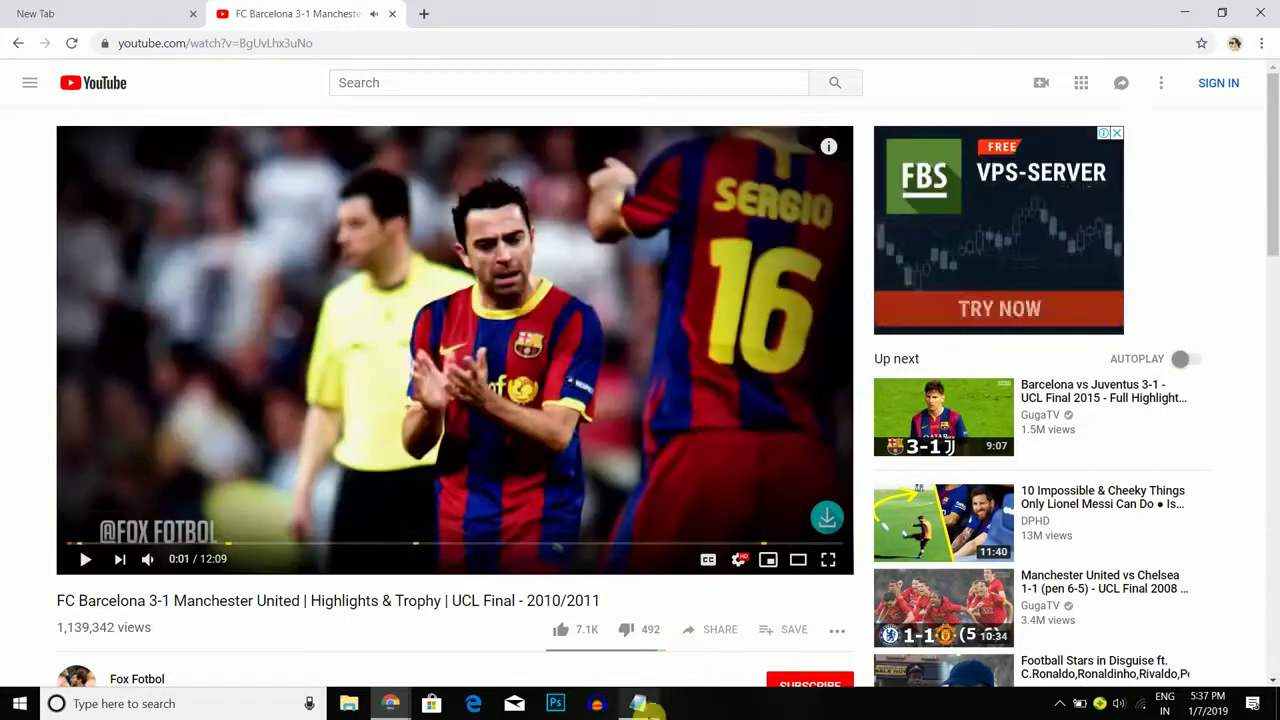
left_click(640, 705)
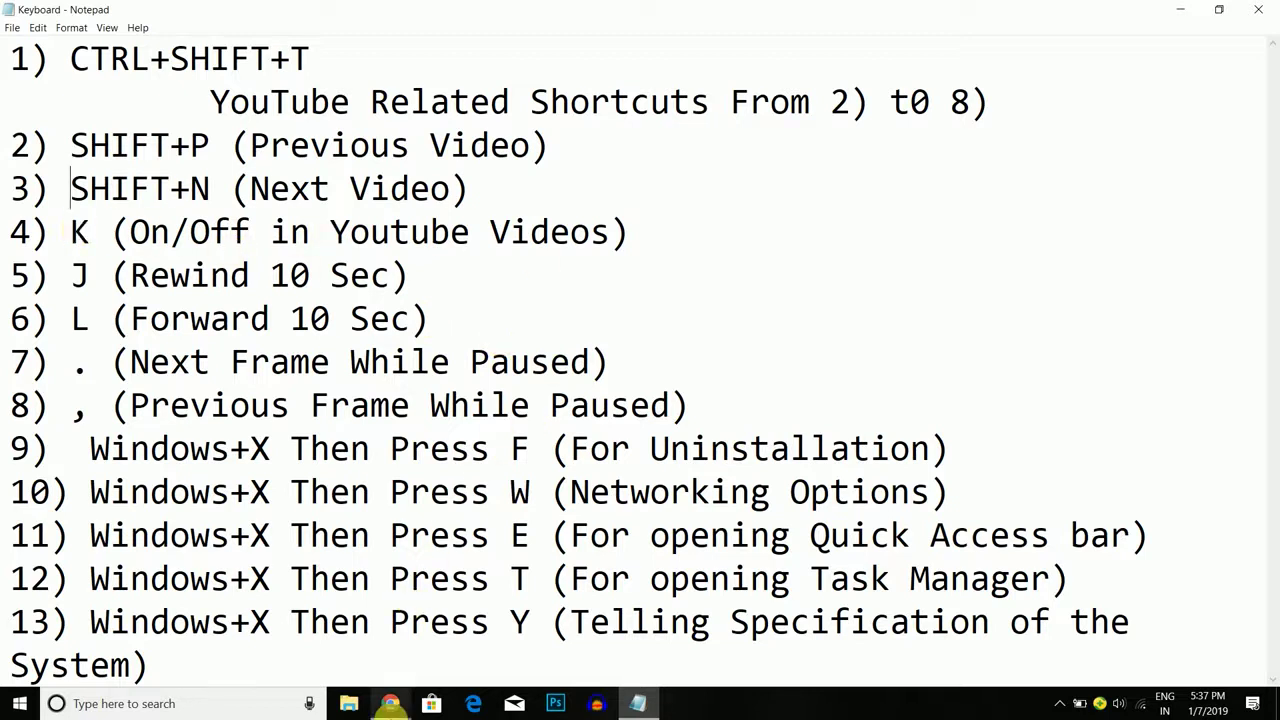
Step: Switch back to the YouTube video in Chrome and toggle playback on and off repeatedly, leaving it paused
mouse_move(390, 703)
left_click(480, 640)
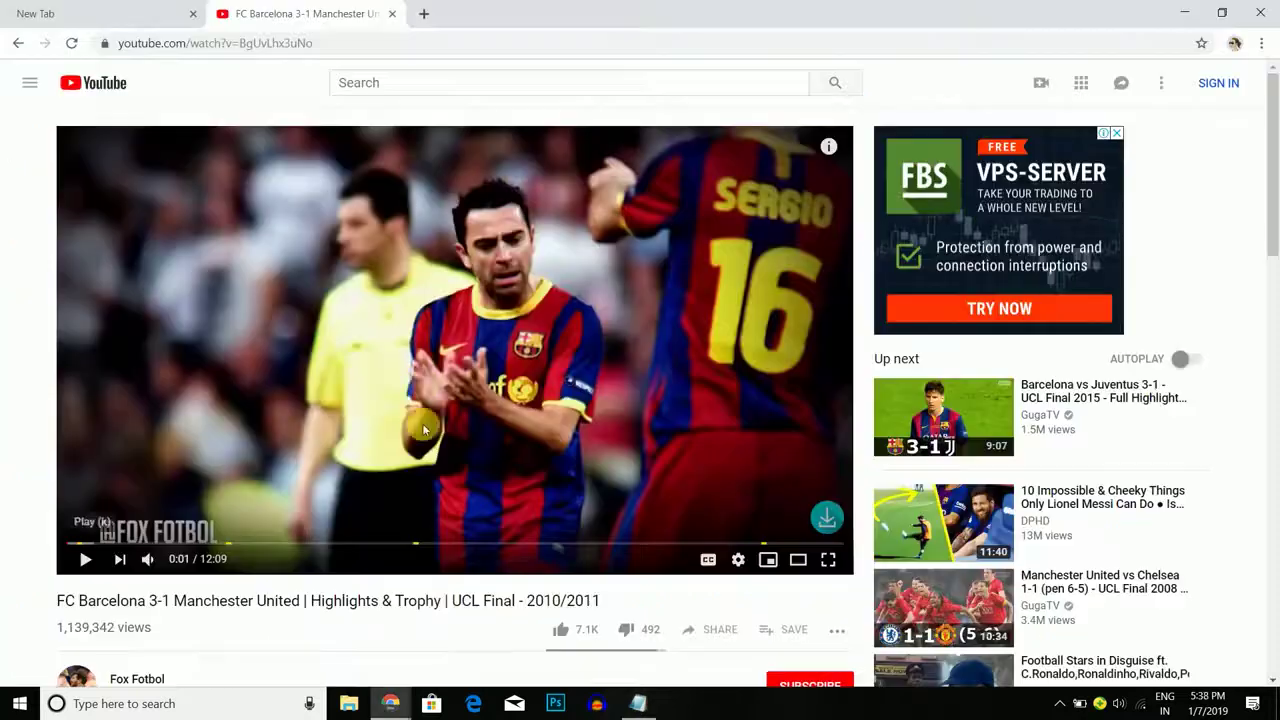
left_click(395, 343)
left_click(395, 343)
left_click(395, 343)
left_click(395, 343)
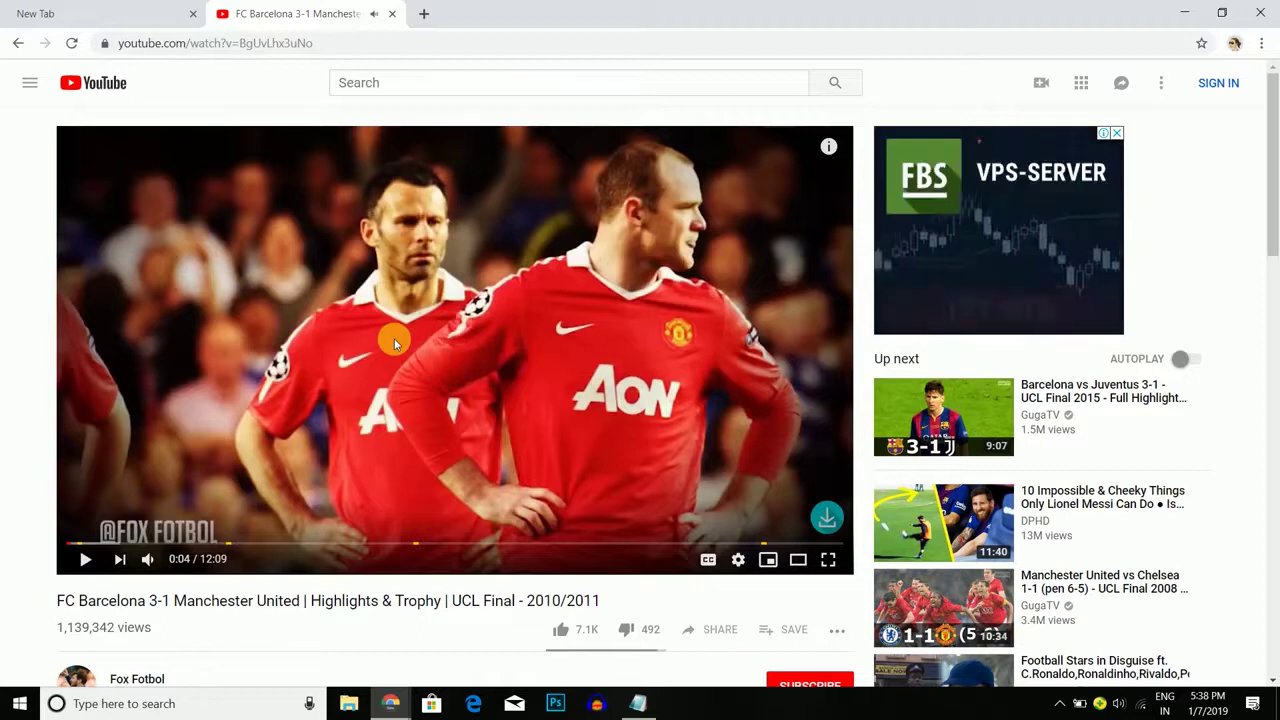
Step: Check the shortcut list in Notepad, return to the YouTube video, and rewind it by 10 seconds
mouse_move(638, 703)
left_click(637, 630)
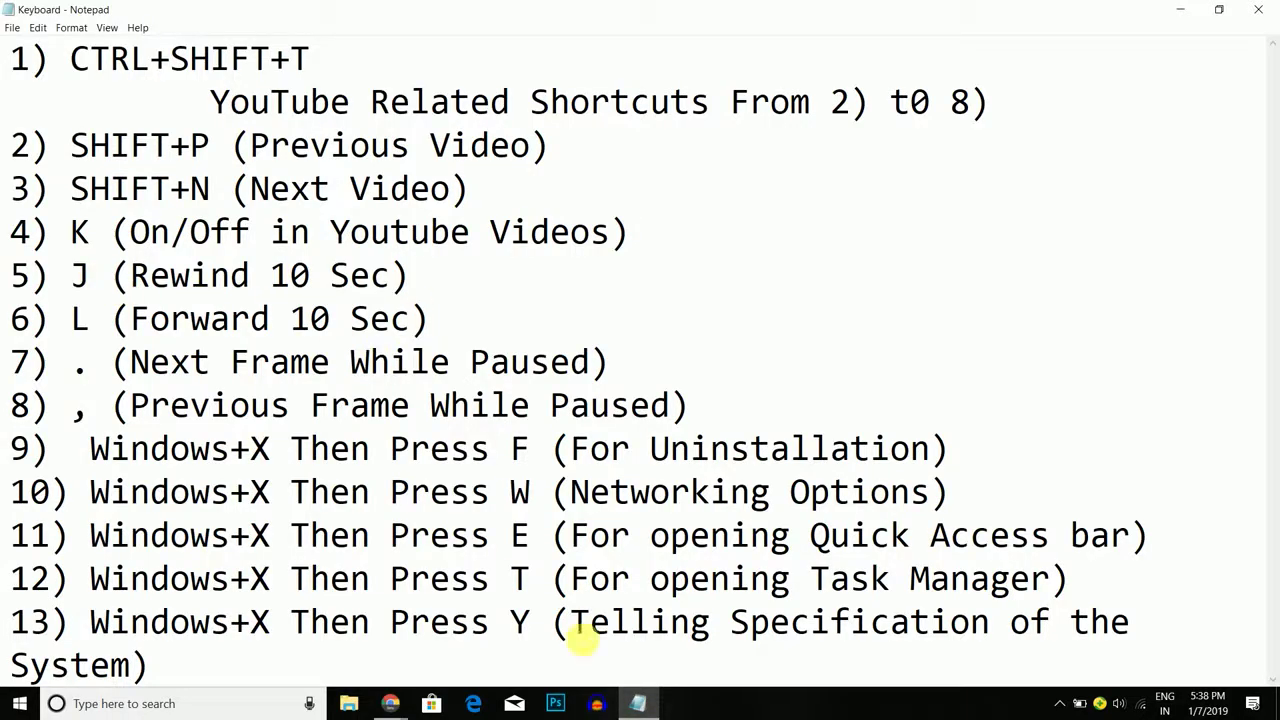
left_click(637, 703)
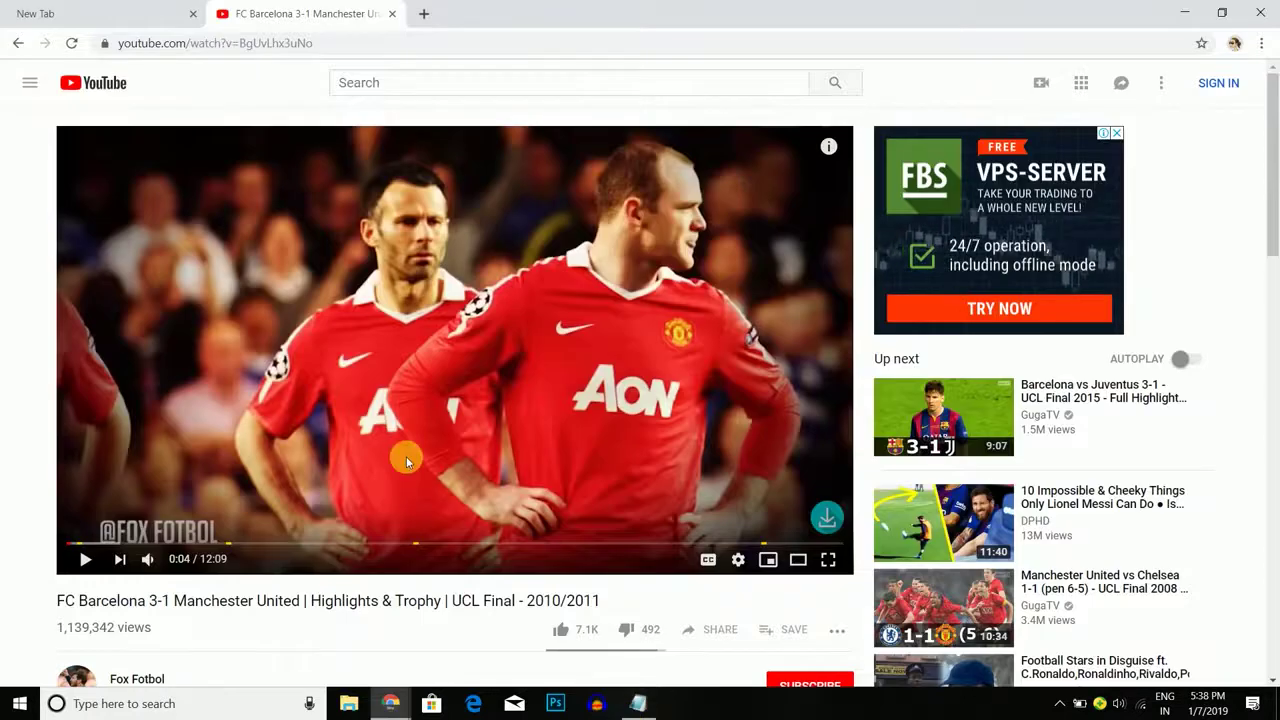
mouse_move(180, 561)
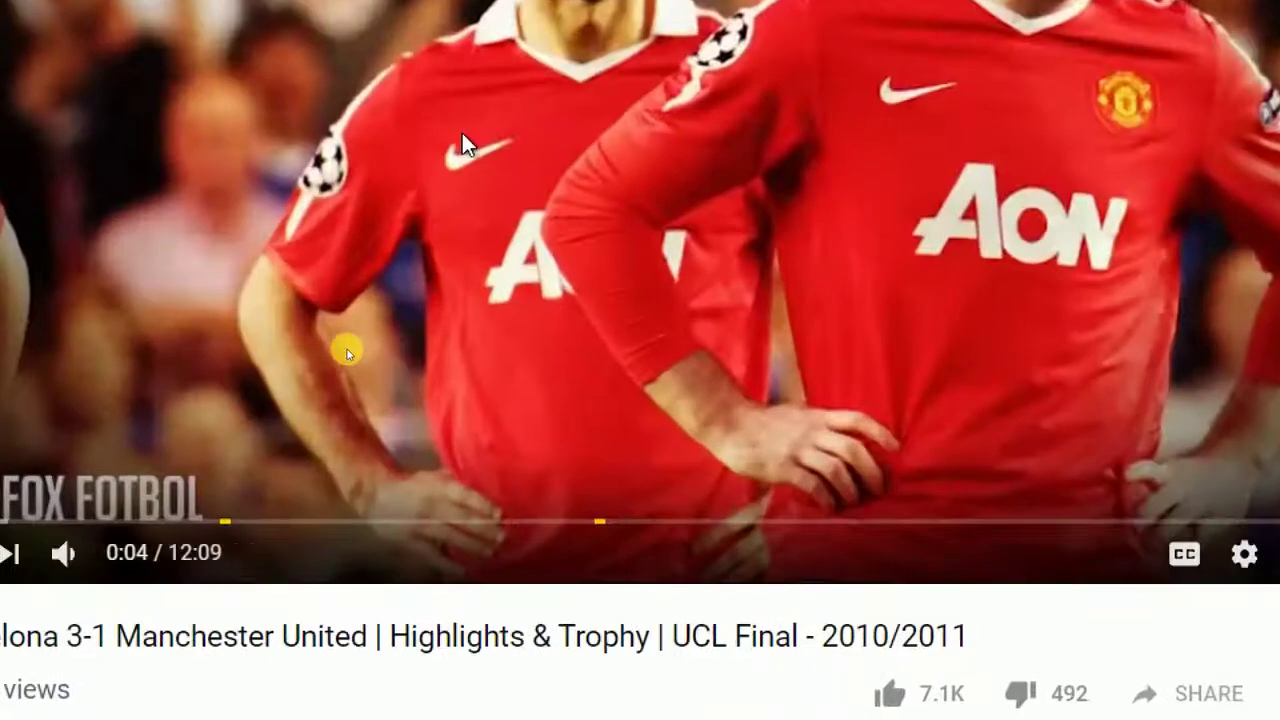
key("j")
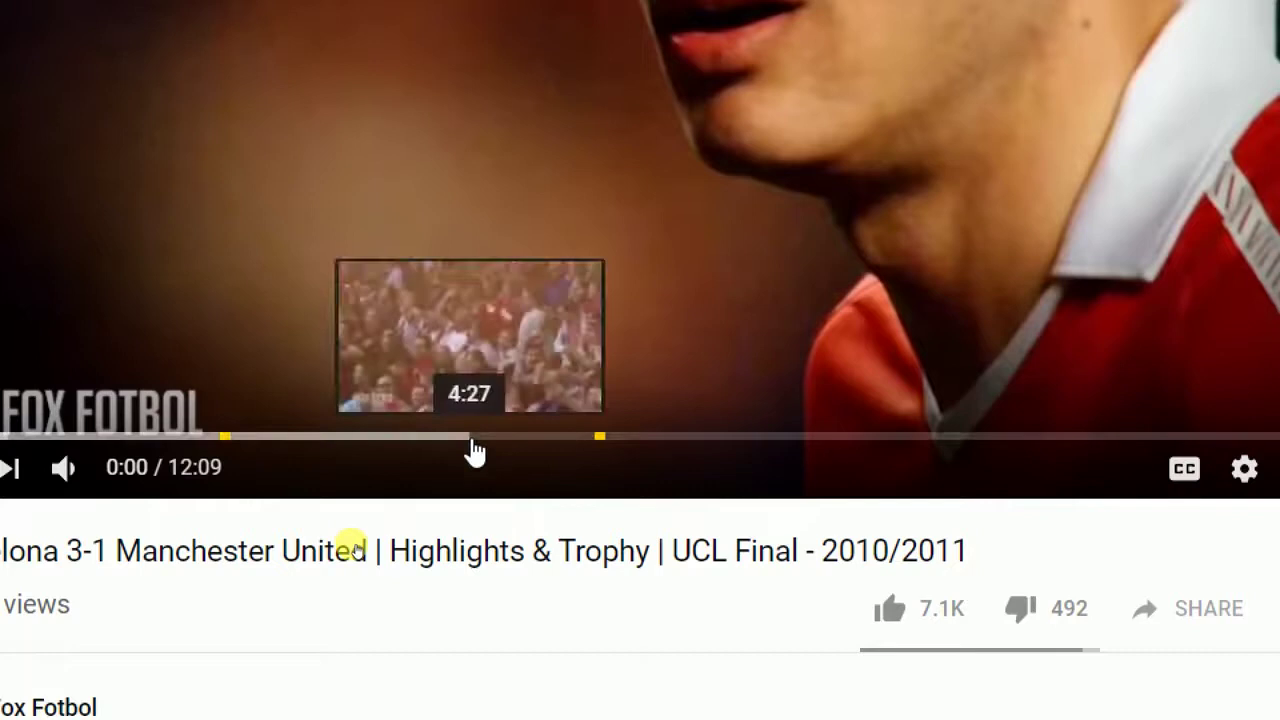
Step: Jump to 4:27 in the video and rewind to 3:47 in 10-second jumps
left_click(472, 438)
key("j")
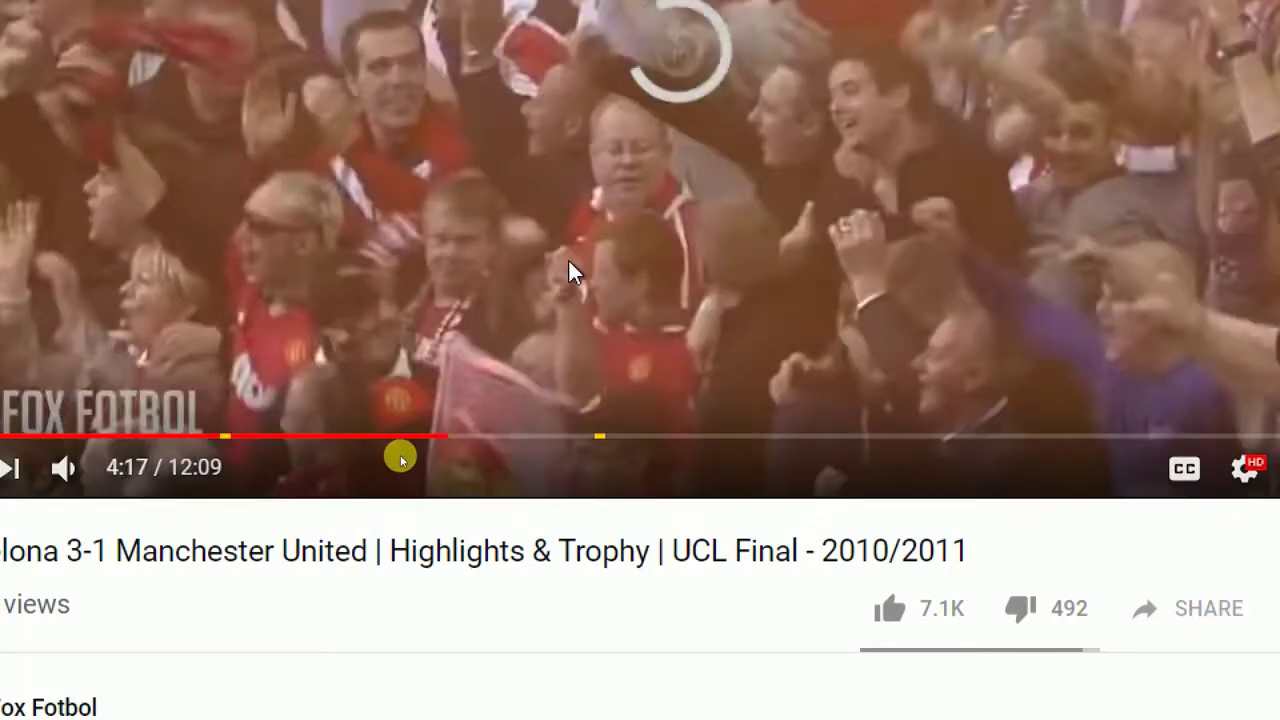
key("j")
key("j")
key("j")
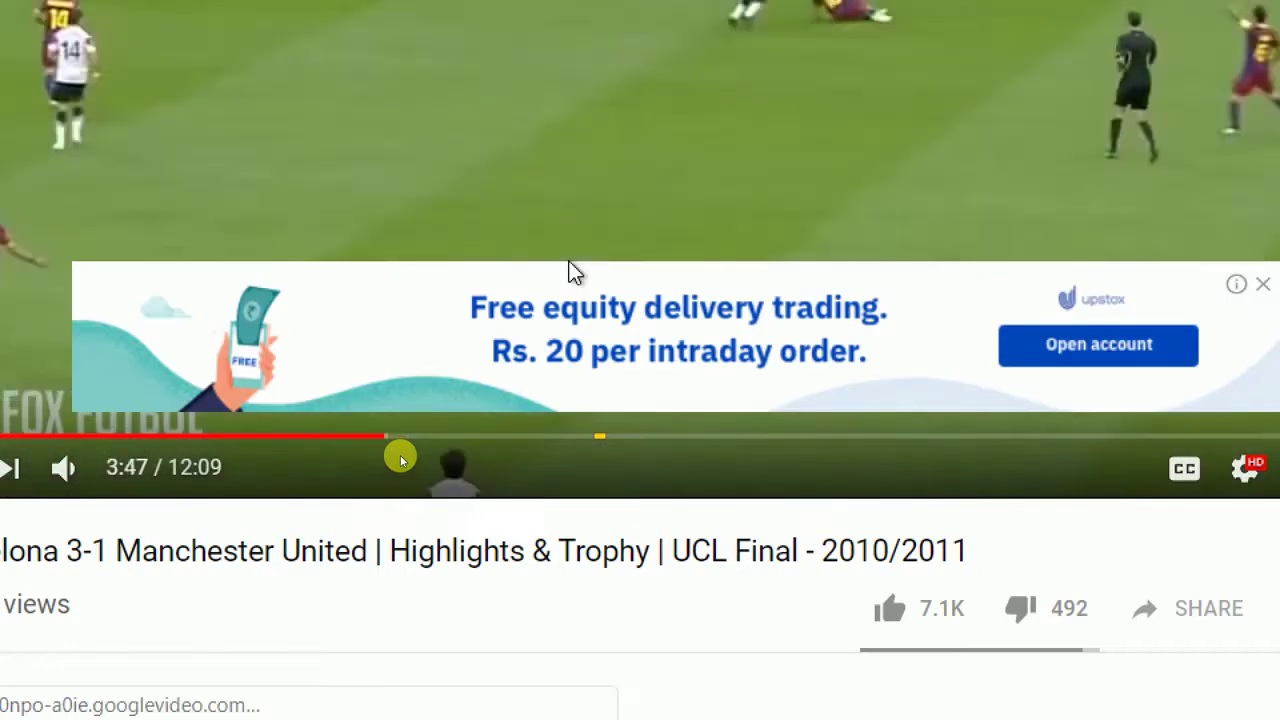
Step: Forward the video to 4:17 in 10-second jumps and close the ad banner over it
key("l")
key("l")
key("l")
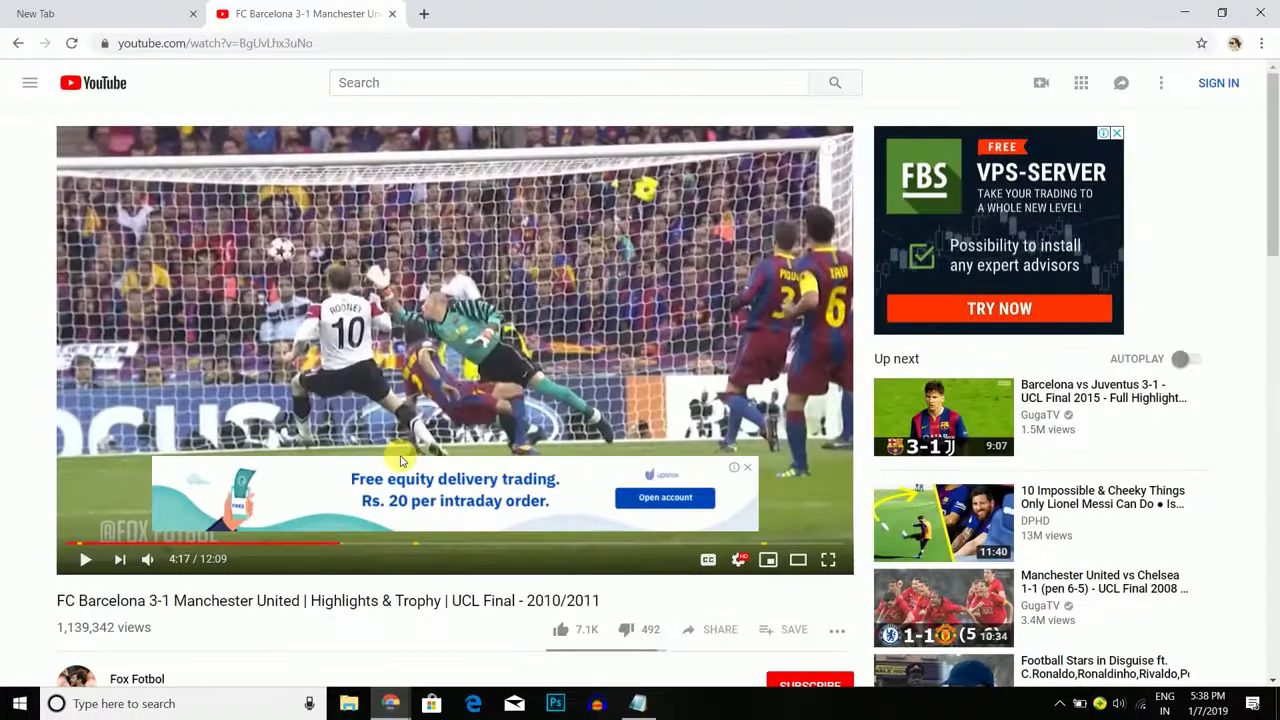
left_click(745, 467)
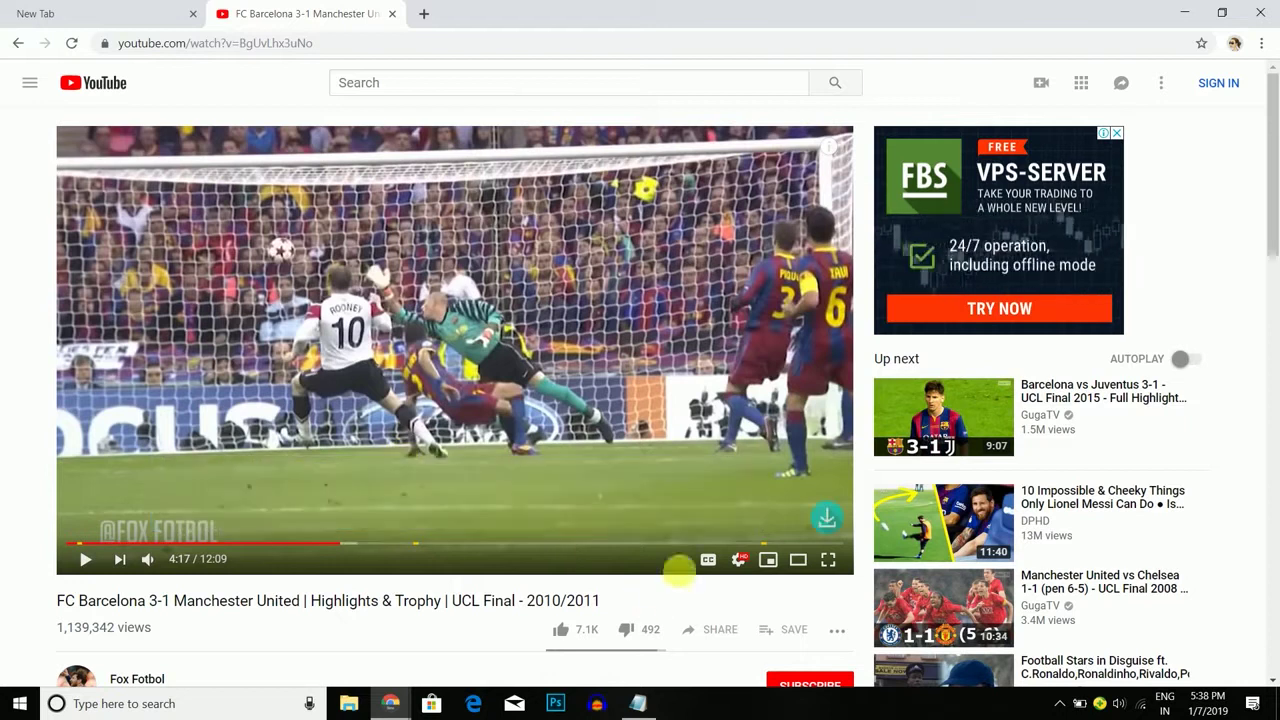
Step: Check the shortcut list in Notepad and switch back to the YouTube video in Chrome
left_click(643, 692)
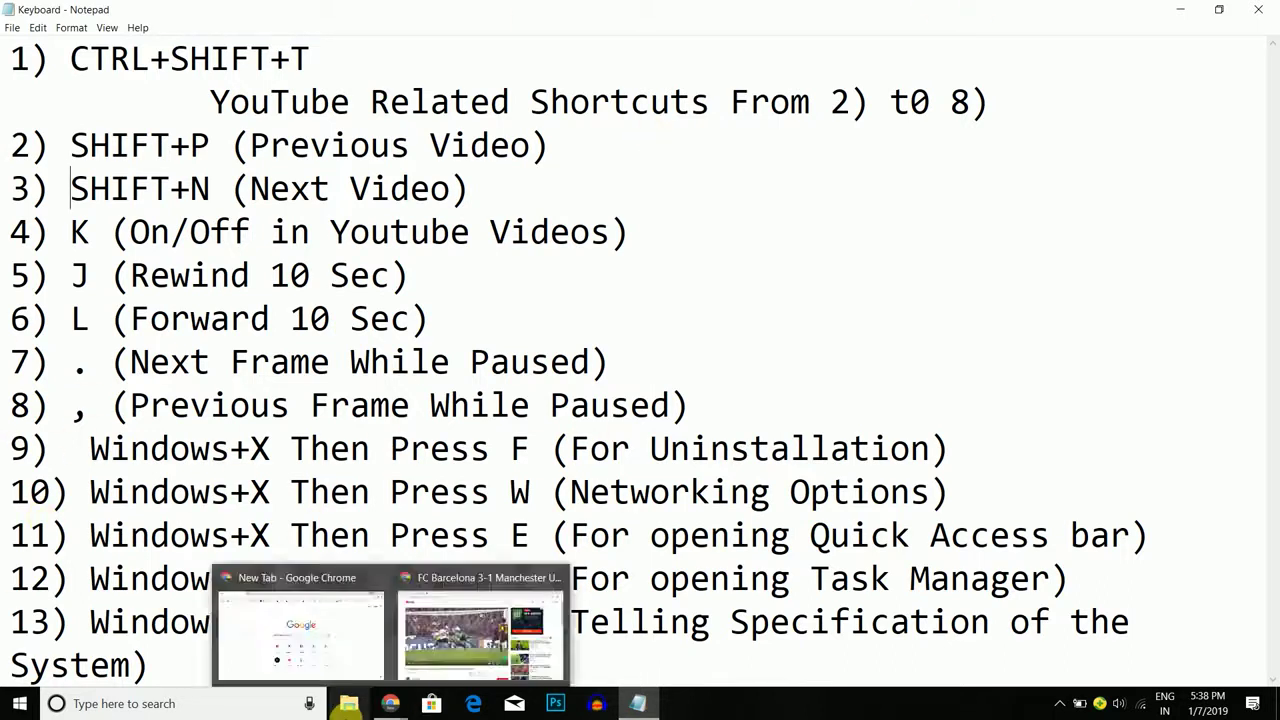
mouse_move(390, 703)
left_click(443, 634)
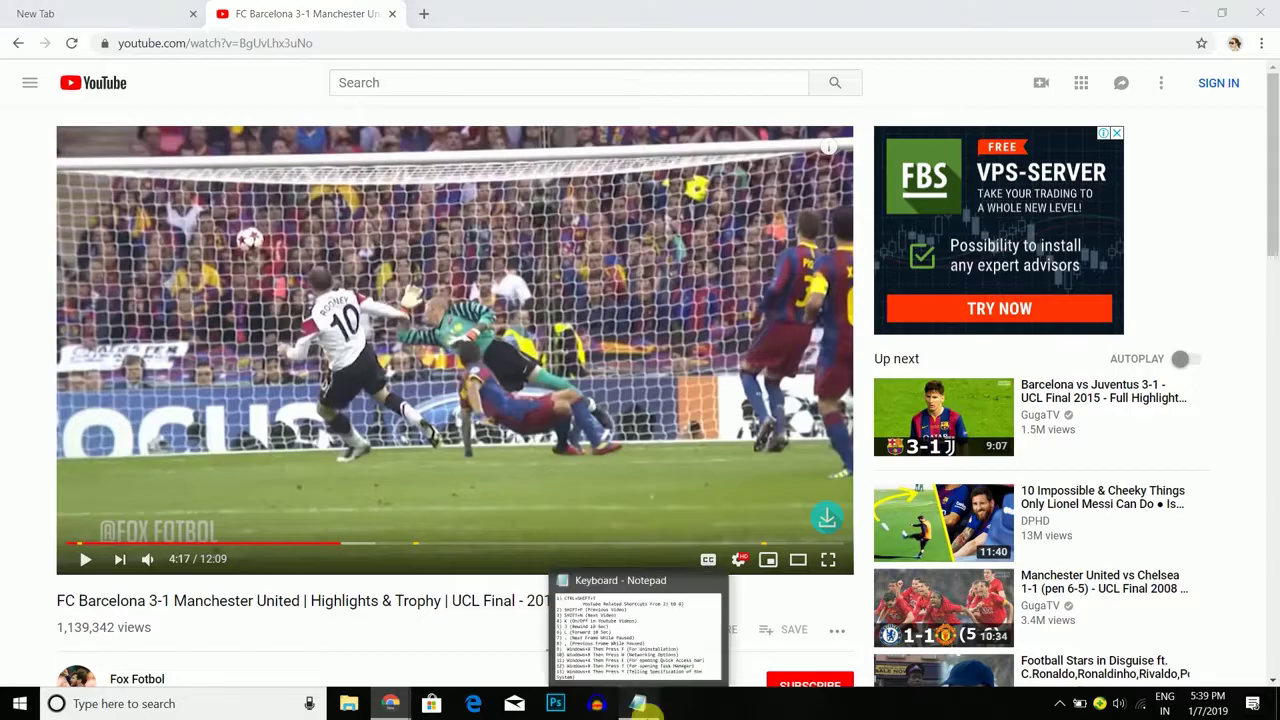
Step: Highlight shortcut 9 (For Uninstallation) in the Notepad list, and minimize Notepad and Chrome to show the desktop
left_click(643, 708)
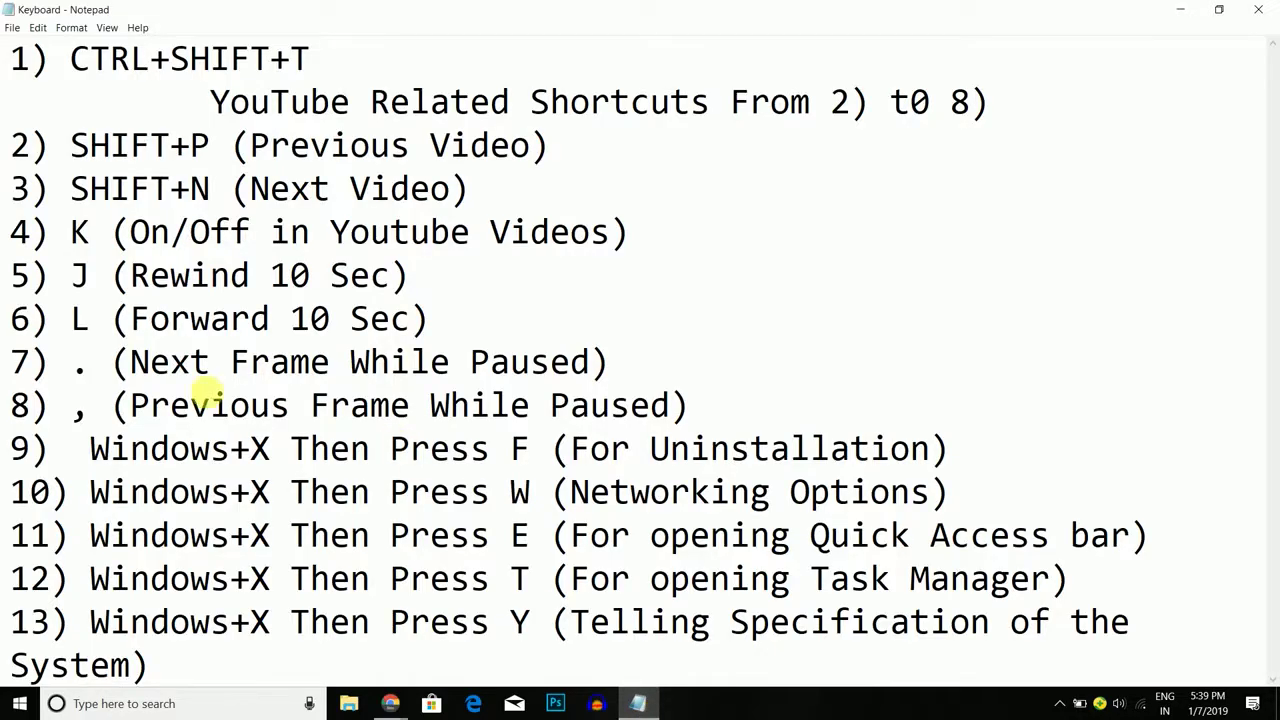
left_click_drag(92, 449, 980, 455)
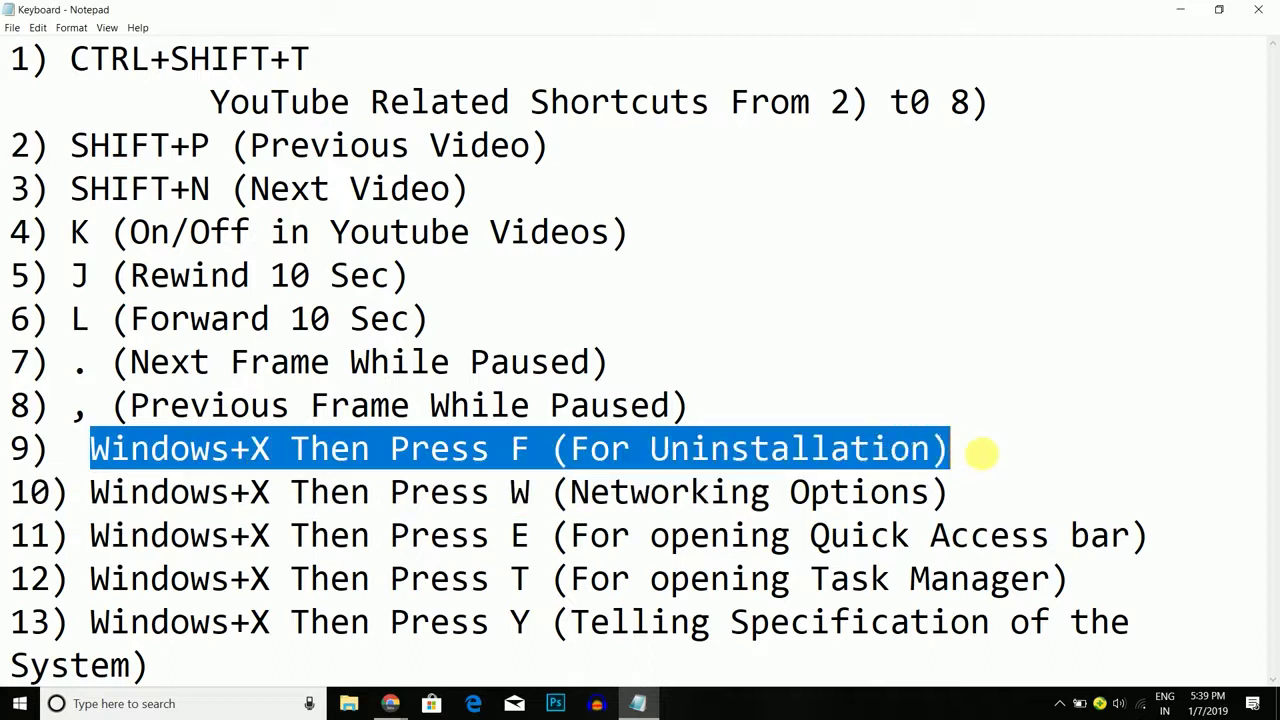
left_click(1185, 7)
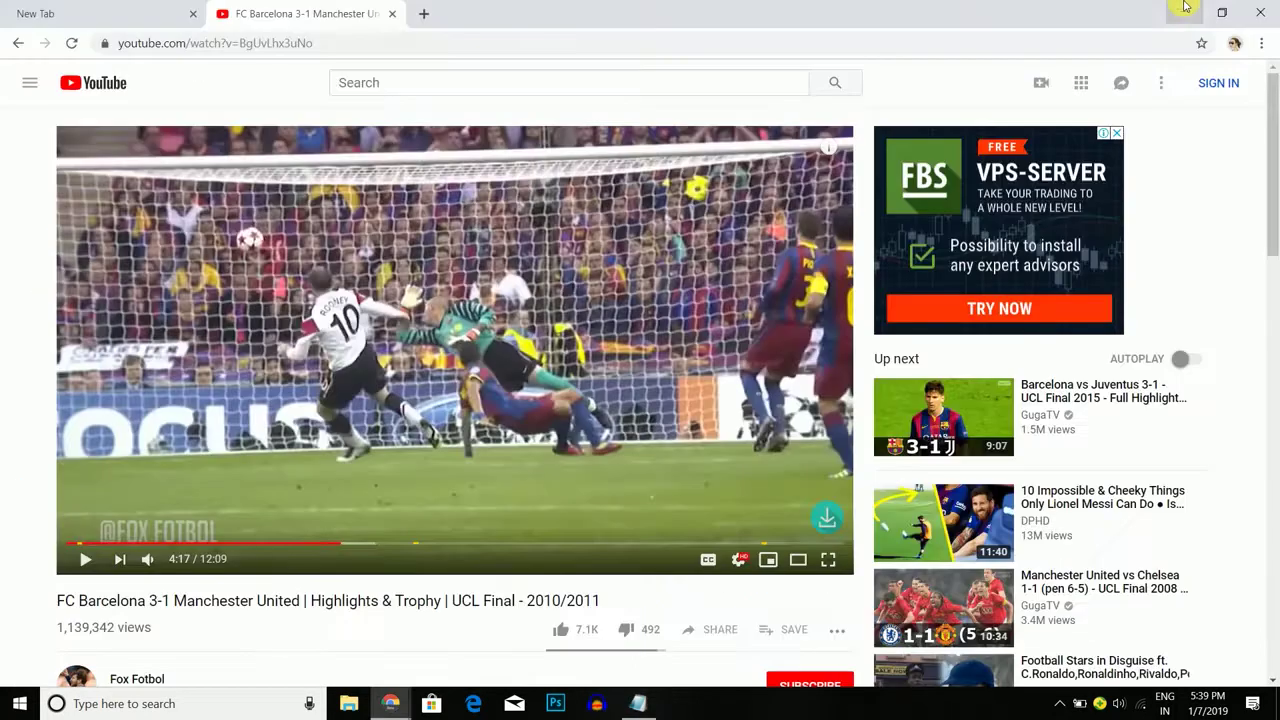
left_click(1181, 7)
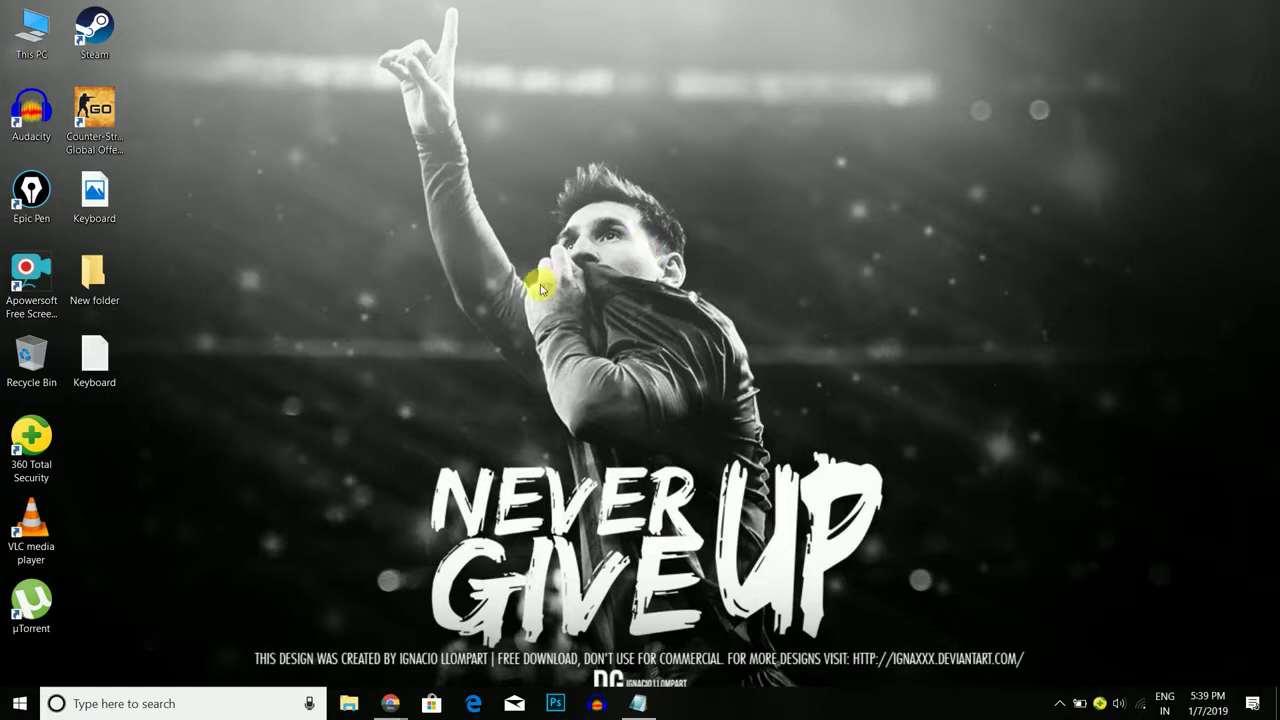
Step: Open the Apps & features settings from the desktop, expand the µTorrent entry to view its uninstall option, and close Settings
key("super+x")
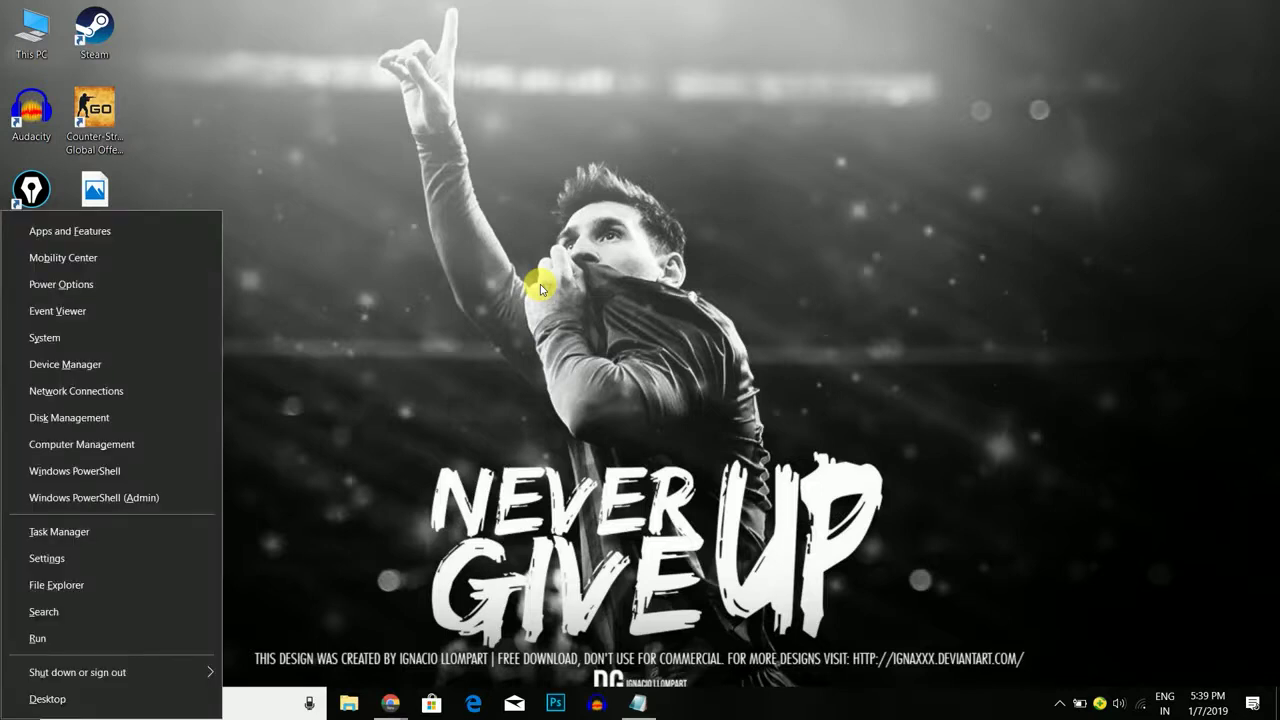
key("f")
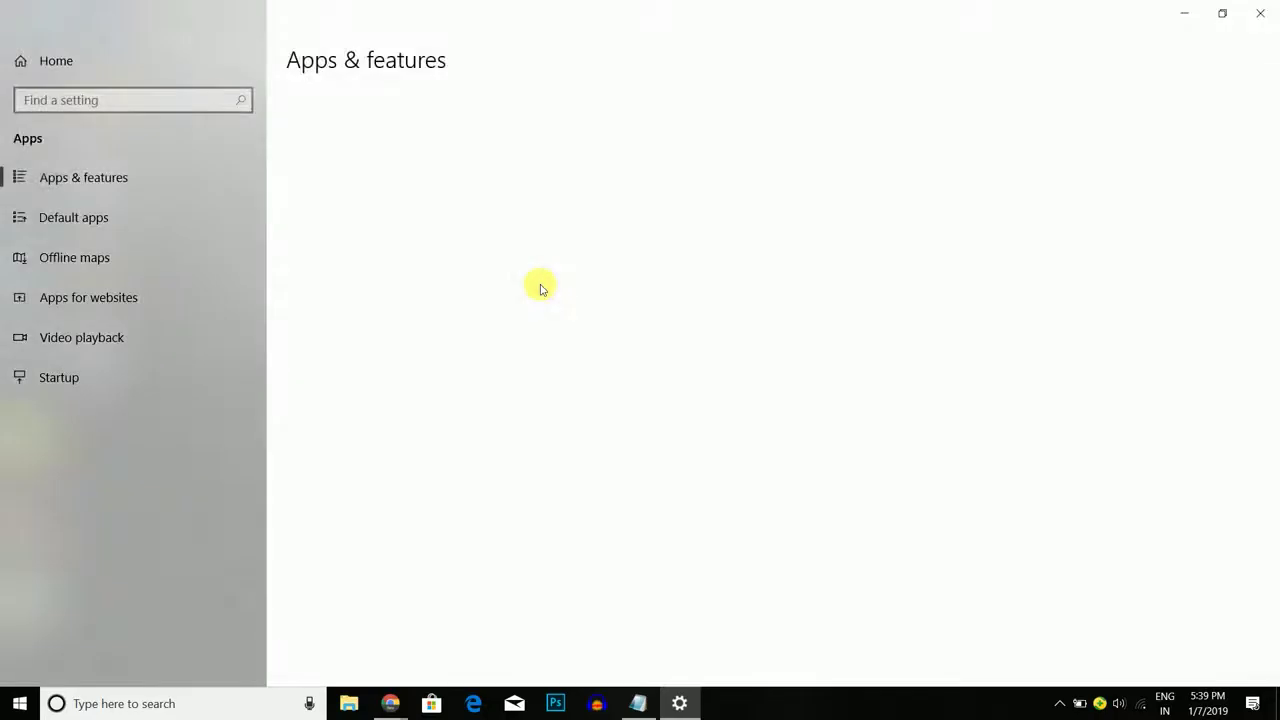
scroll(538, 285, "down", 2)
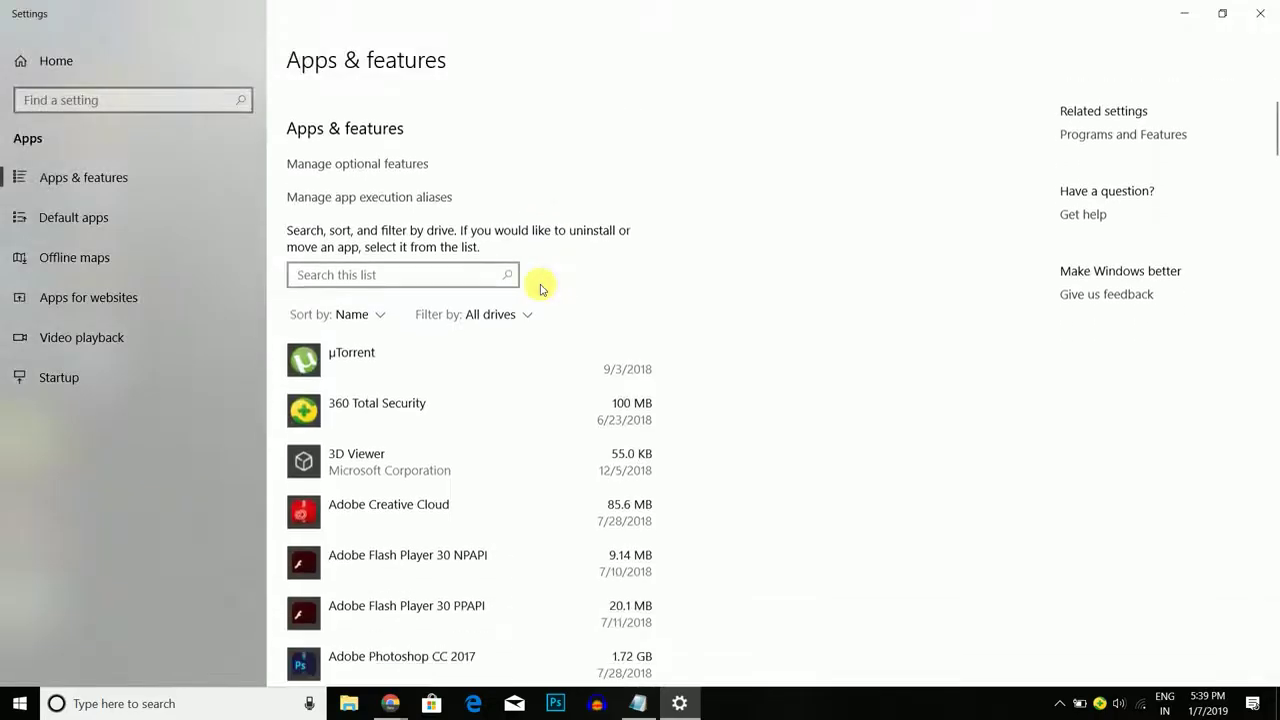
left_click(403, 372)
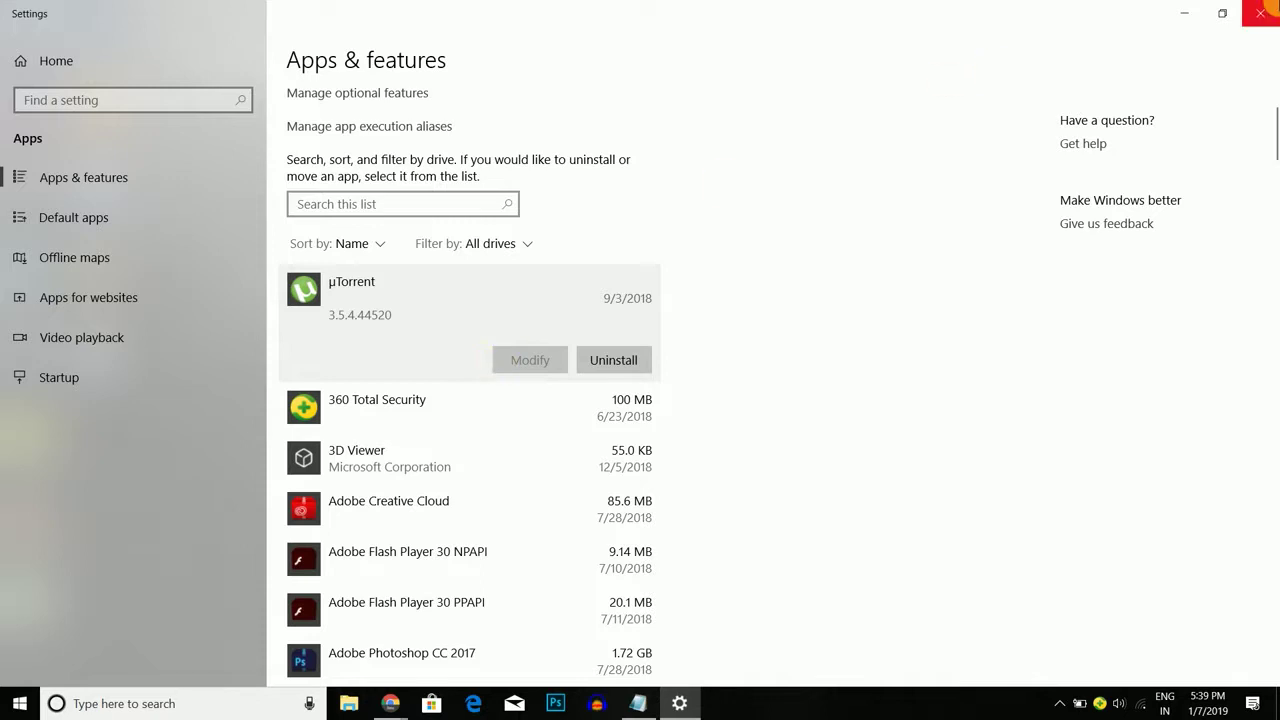
left_click(1260, 13)
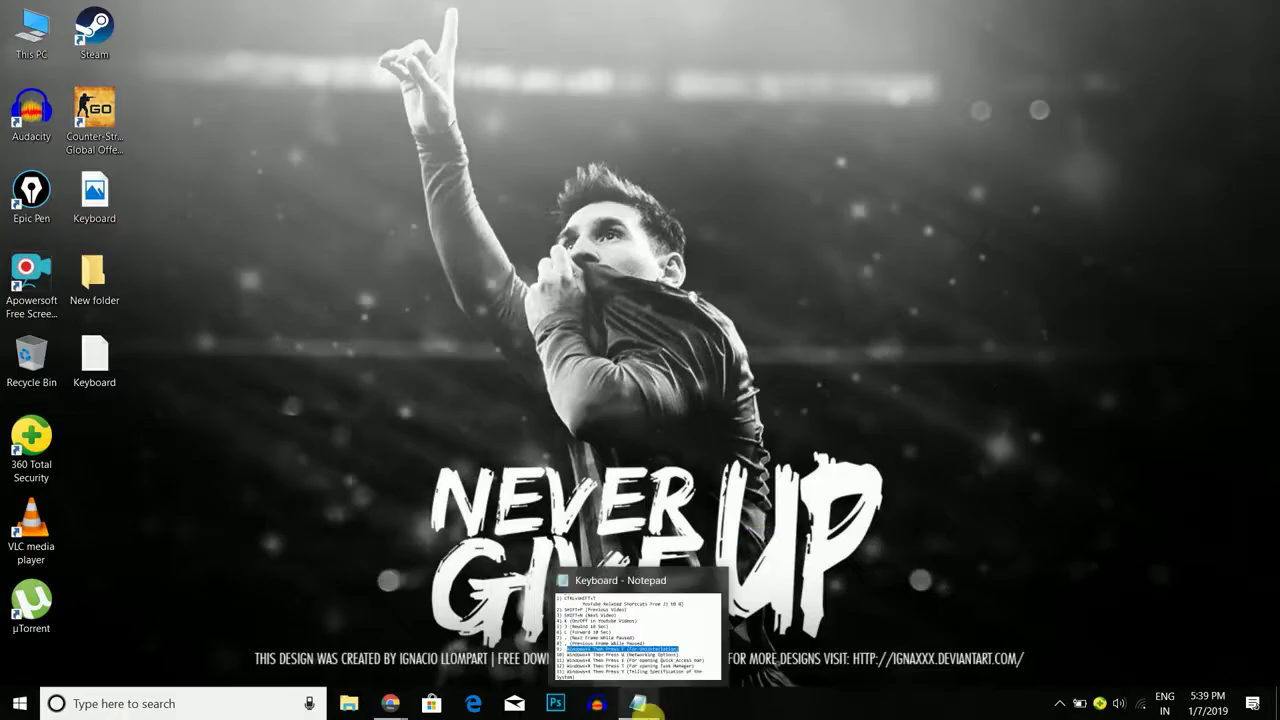
Step: Highlight shortcut 10 (Networking Options) in the Notepad list and minimize Notepad
left_click(638, 703)
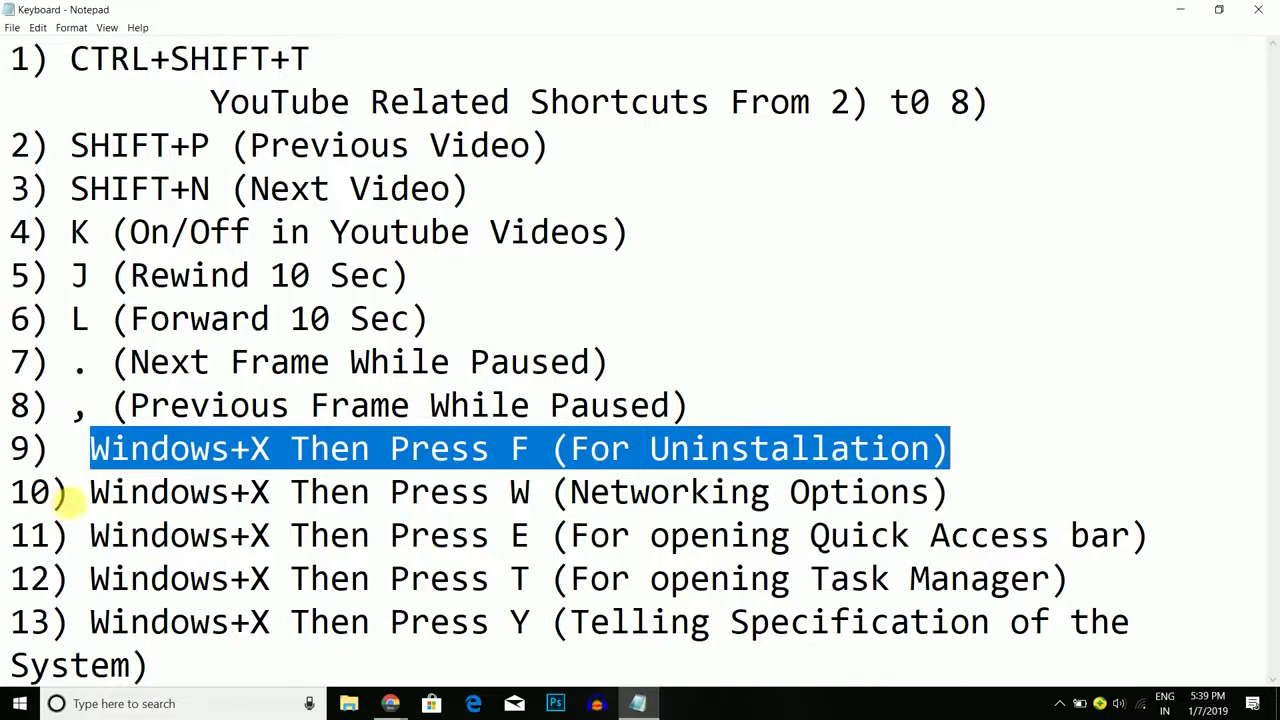
left_click_drag(88, 500, 1005, 497)
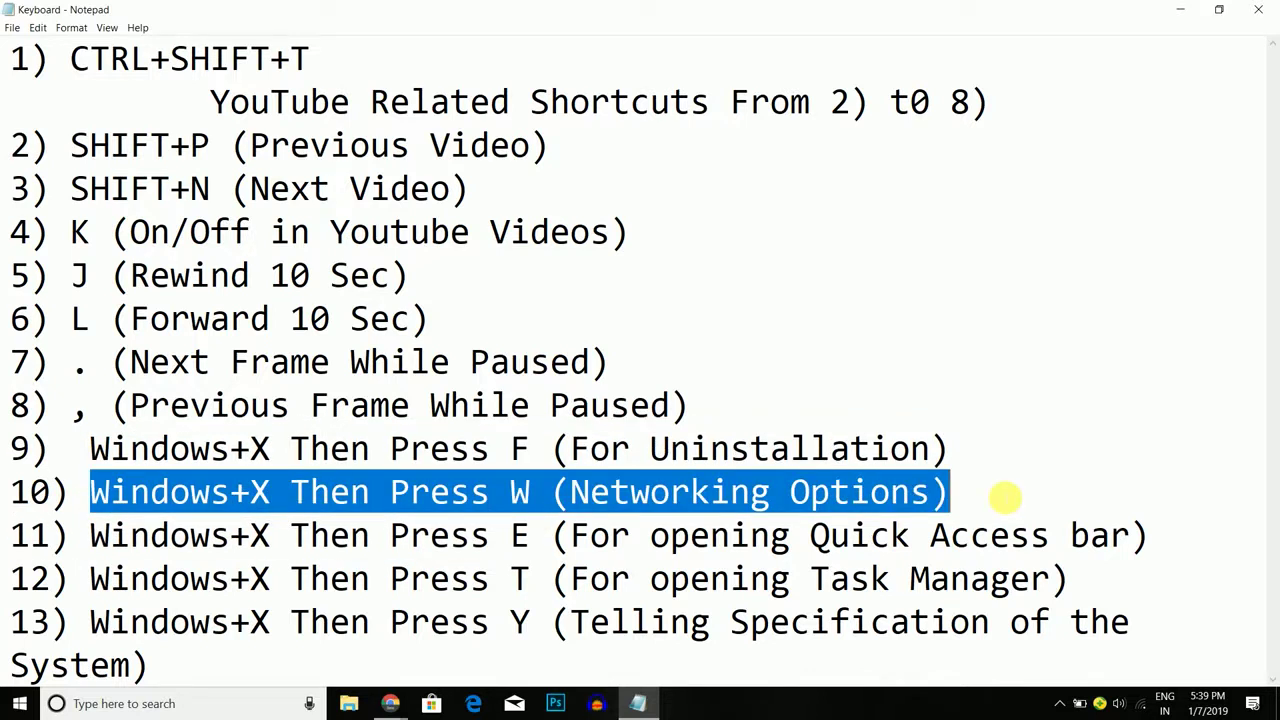
left_click(1182, 8)
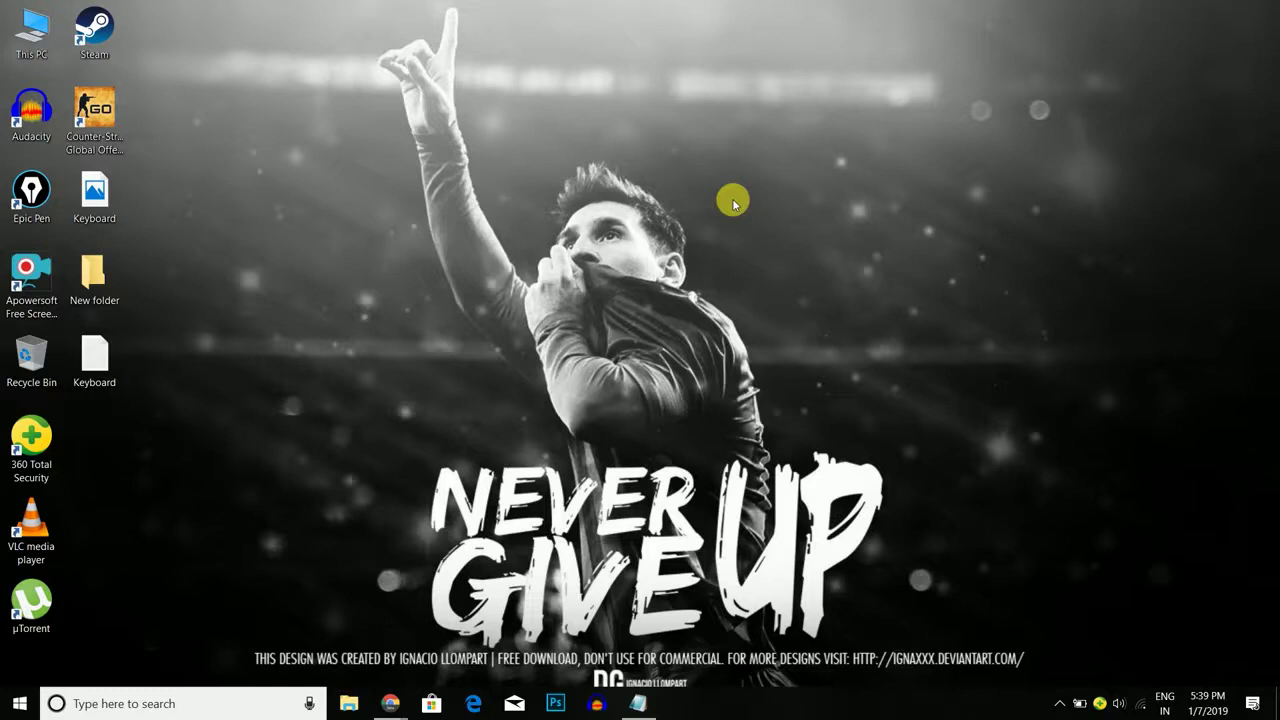
Step: Open the Network & Internet status settings from the desktop, look through the networking options, and close Settings
key("super+x")
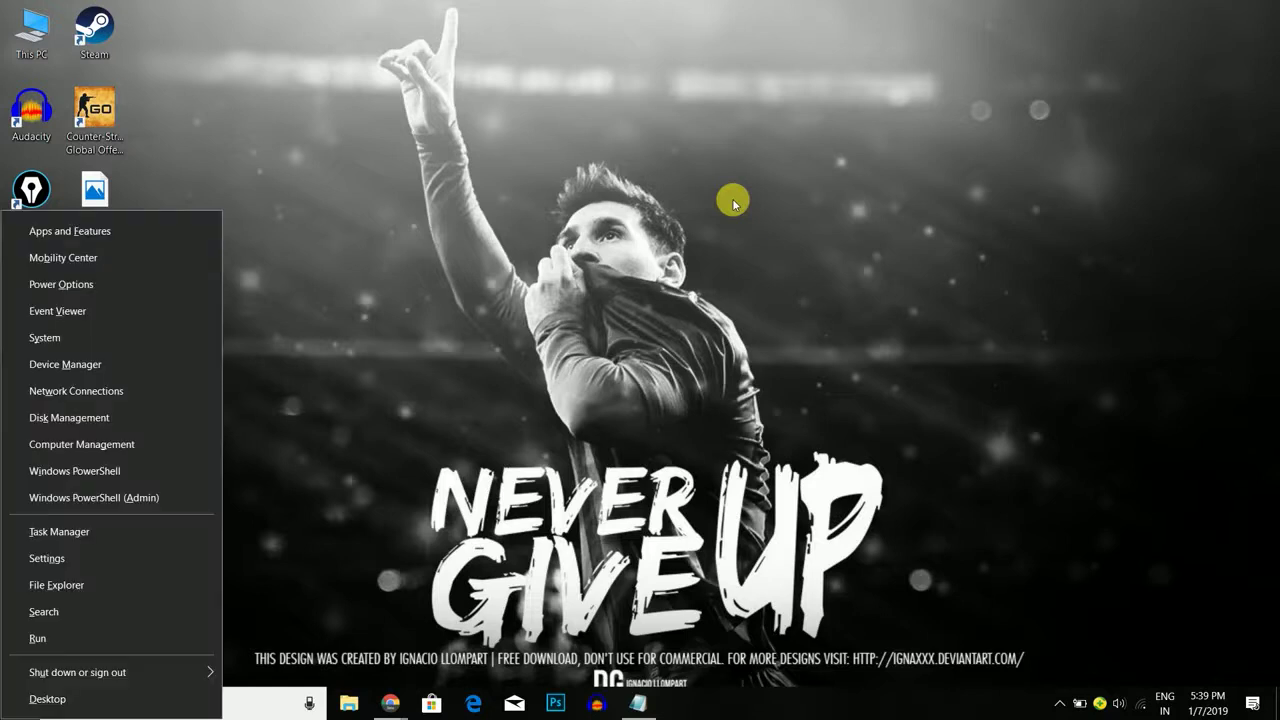
key("w")
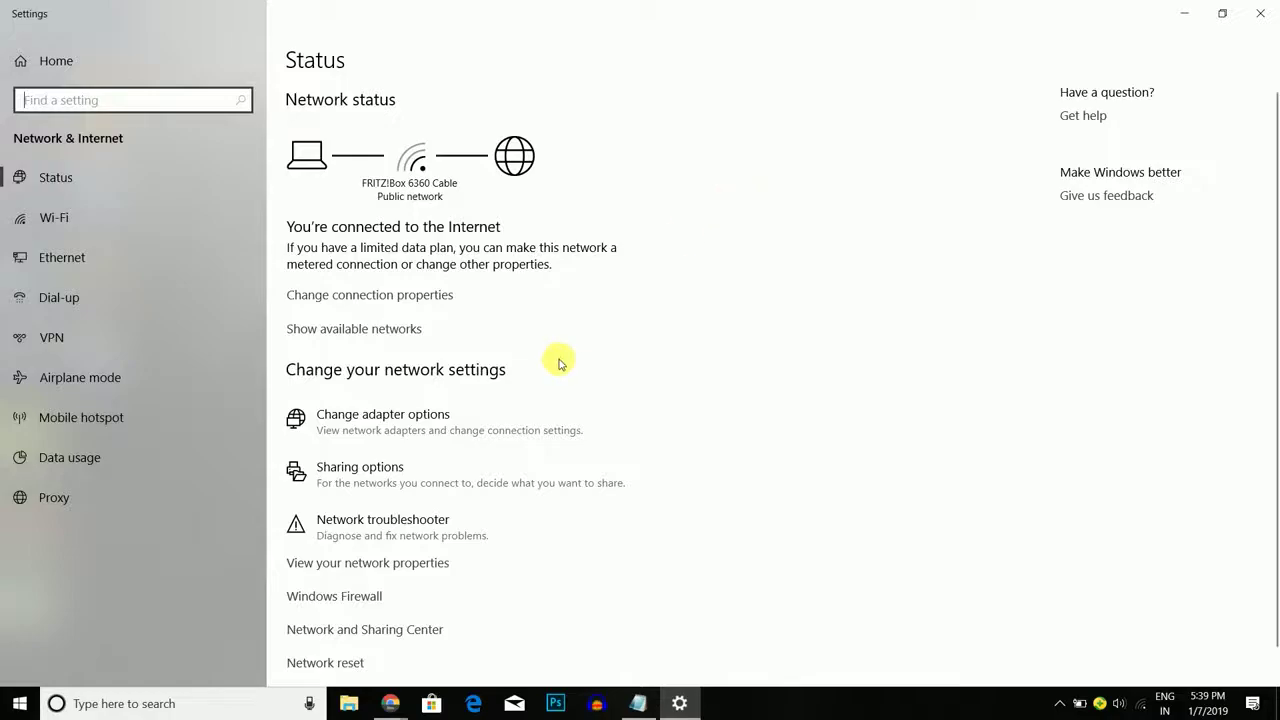
scroll(557, 360, "down", 1)
scroll(557, 360, "up", 1)
scroll(559, 364, "down", 1)
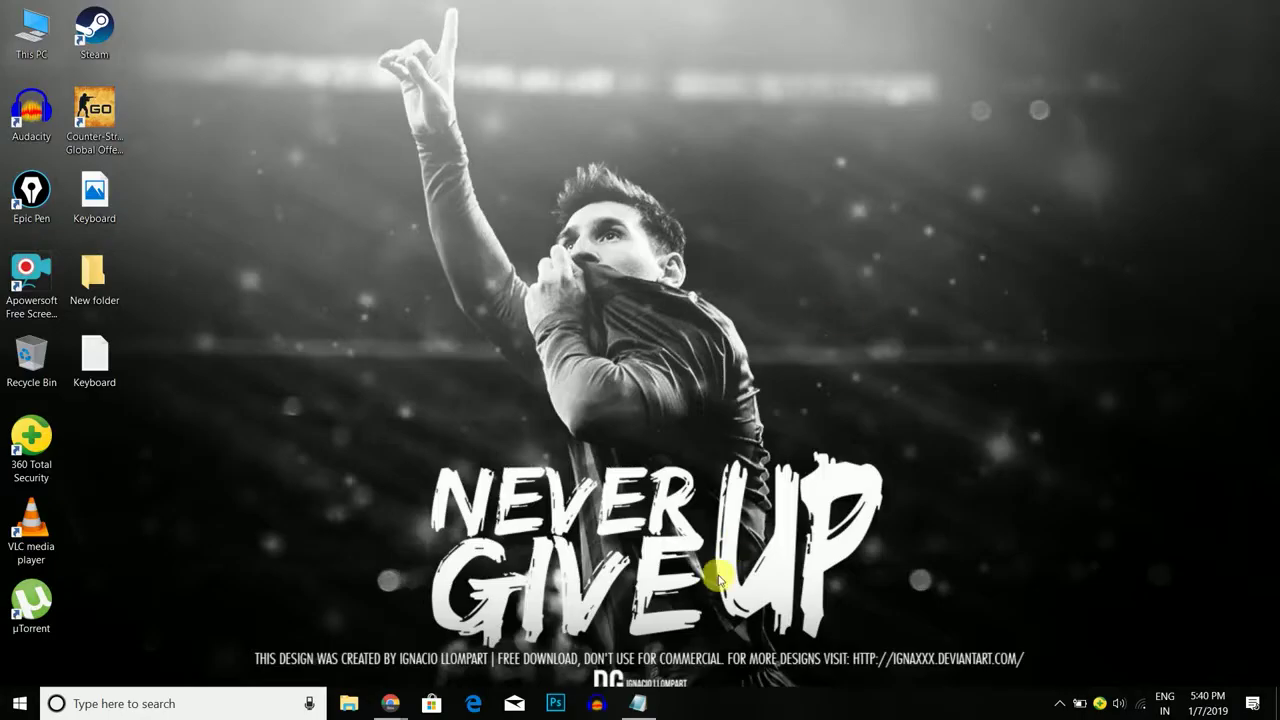
Step: Check the Notepad shortcut list, open File Explorer at Quick access, select the ICTI folder stored on the Desktop, and minimize the window
left_click(656, 706)
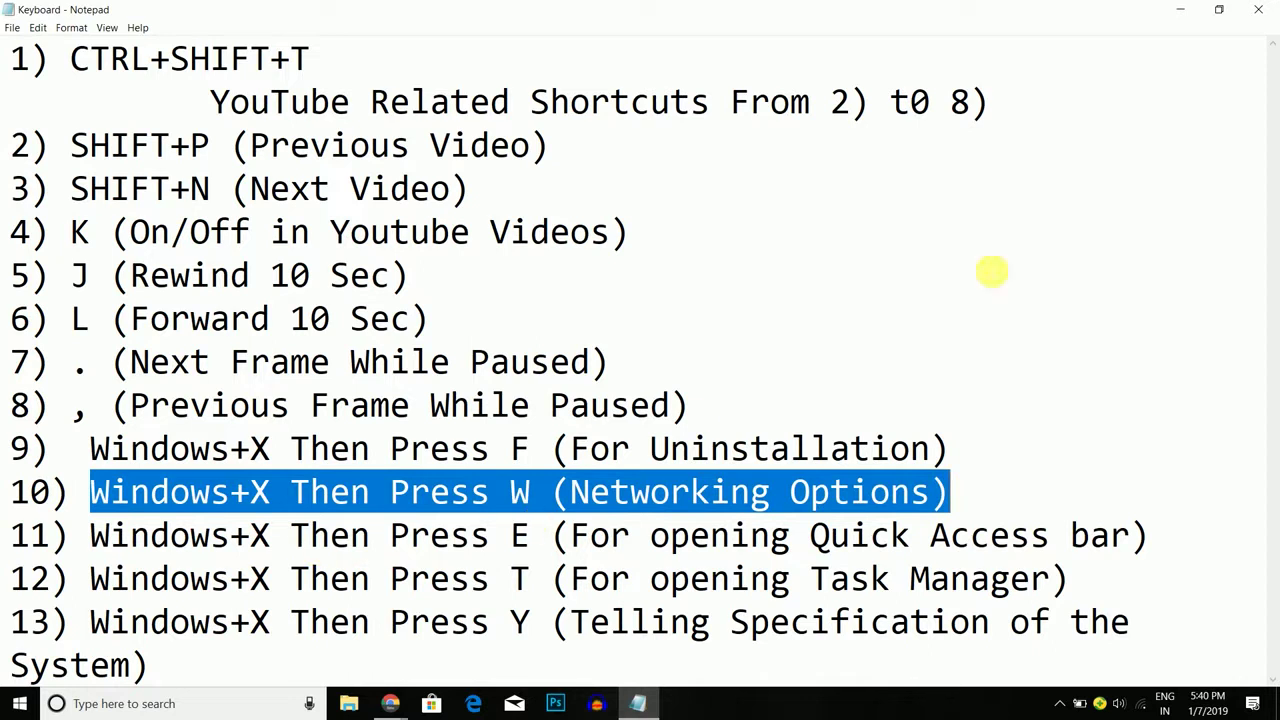
left_click(1179, 10)
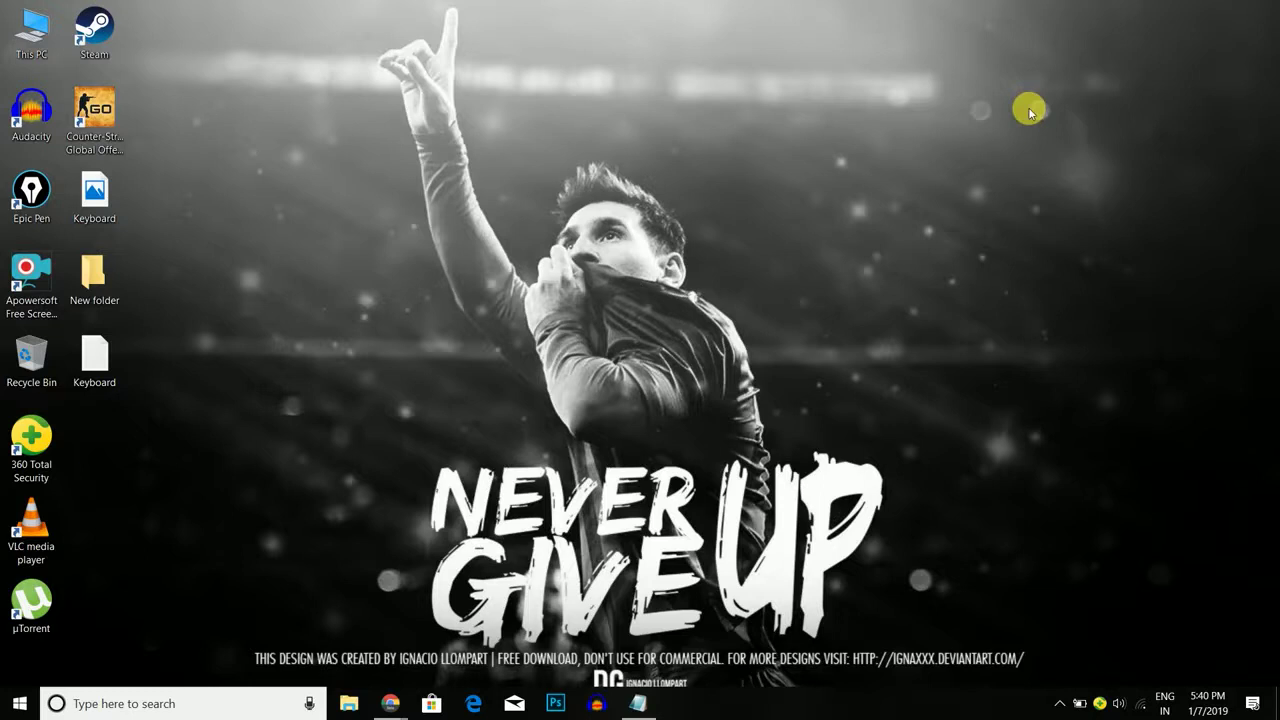
key("super+x")
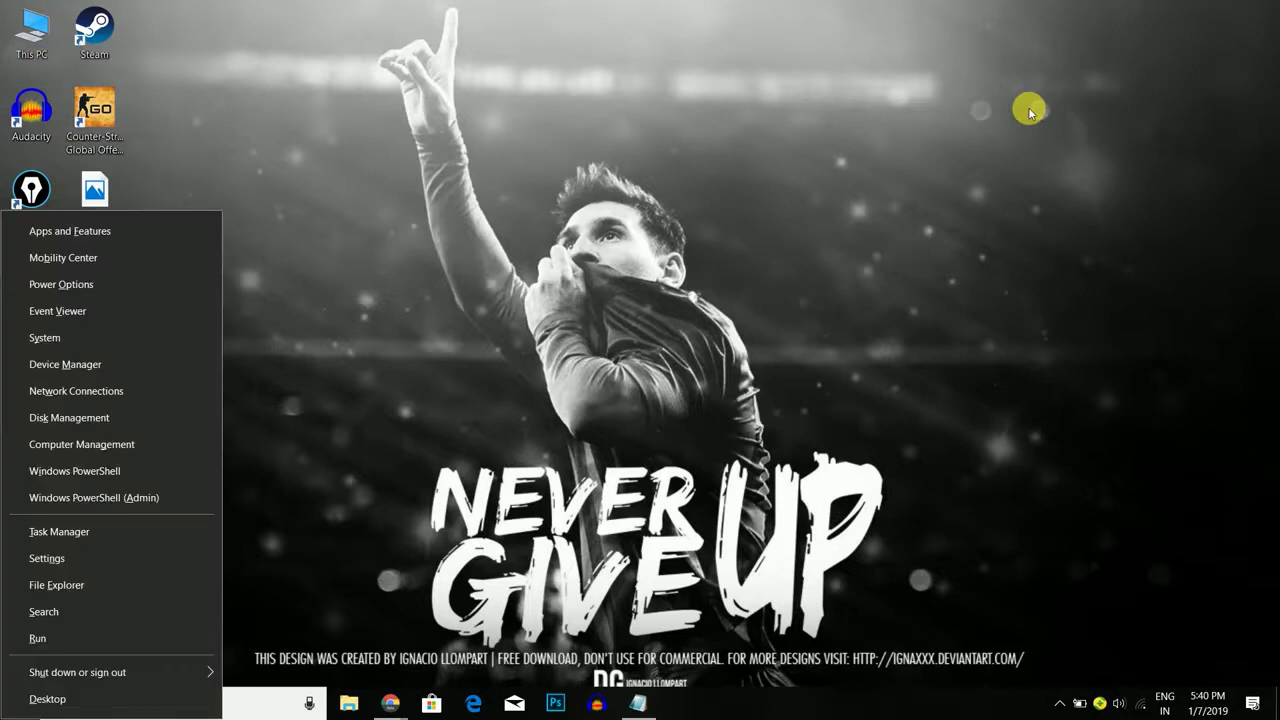
key("e")
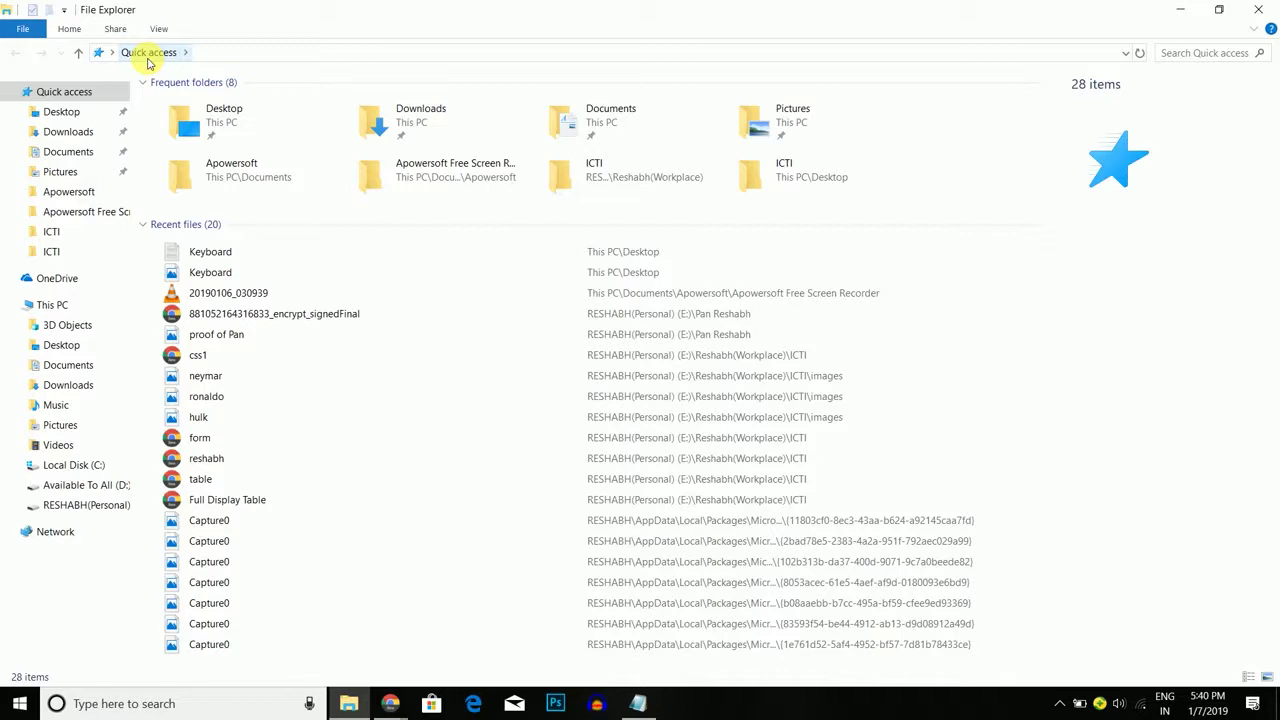
left_click(820, 172)
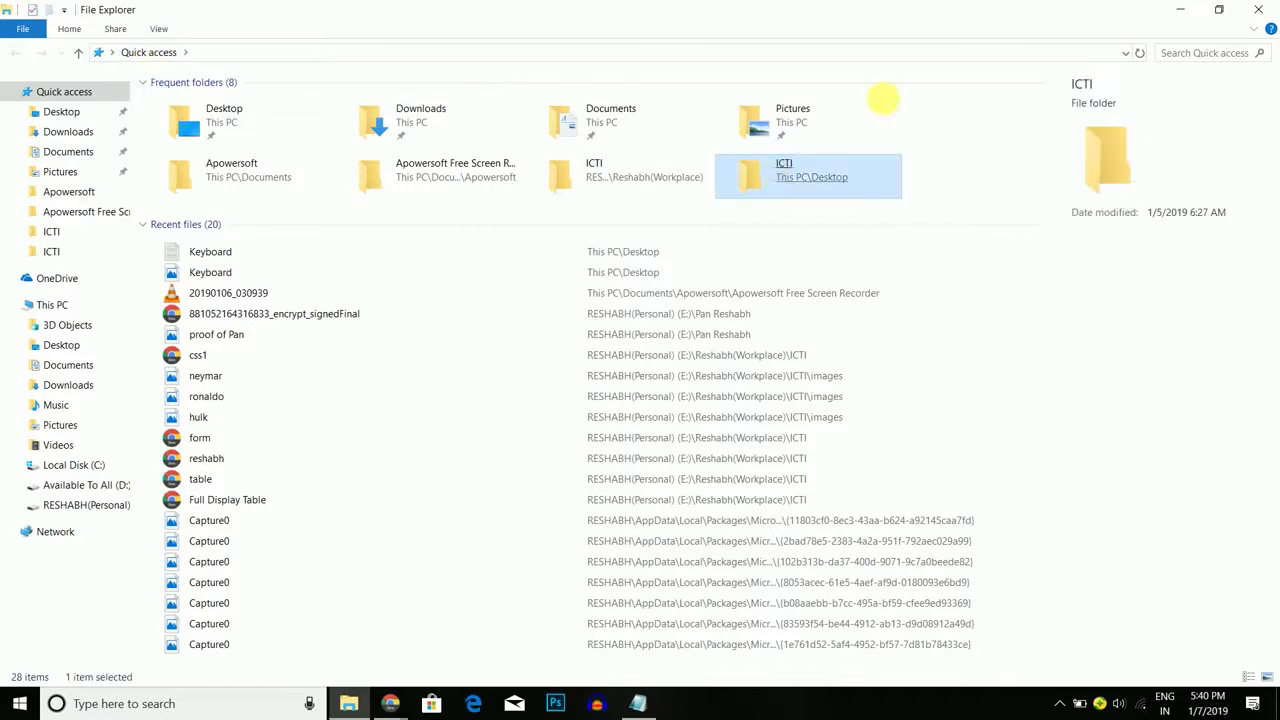
left_click(1186, 10)
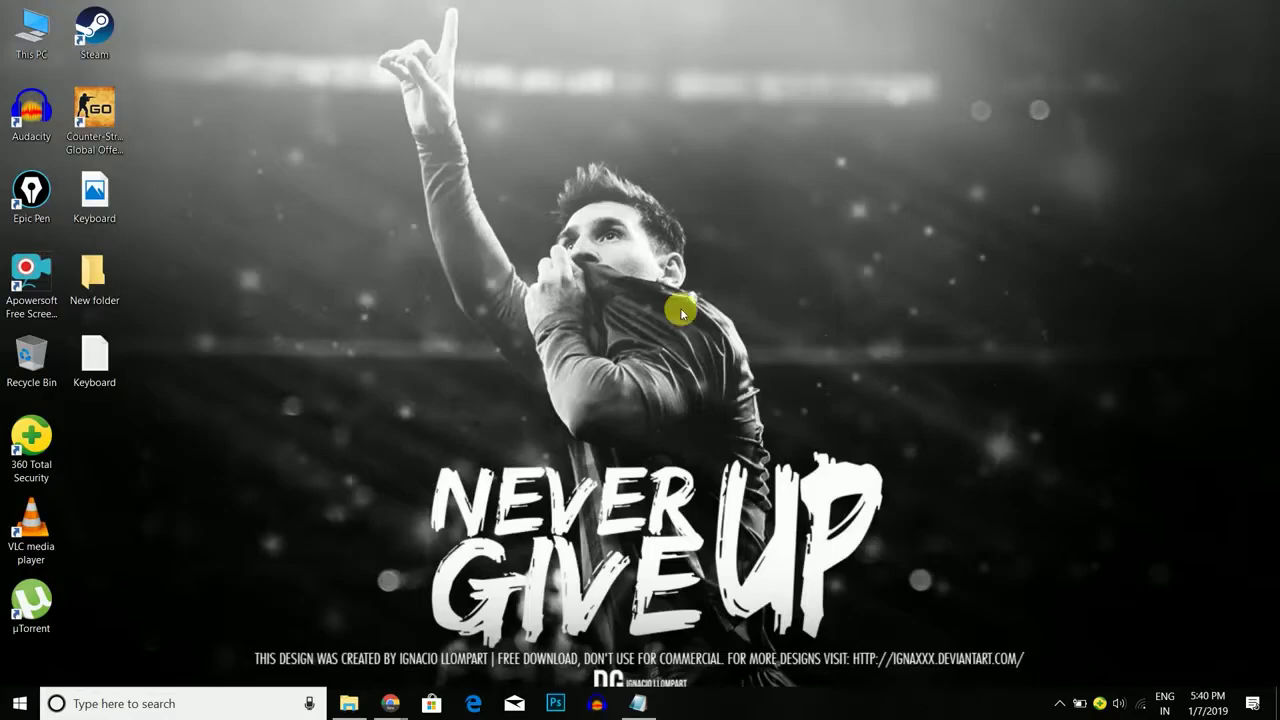
Step: Highlight shortcut 12 (For opening Task Manager) in Notepad, minimize Notepad, and bring up the Windows quick link menu before dismissing it
left_click(643, 705)
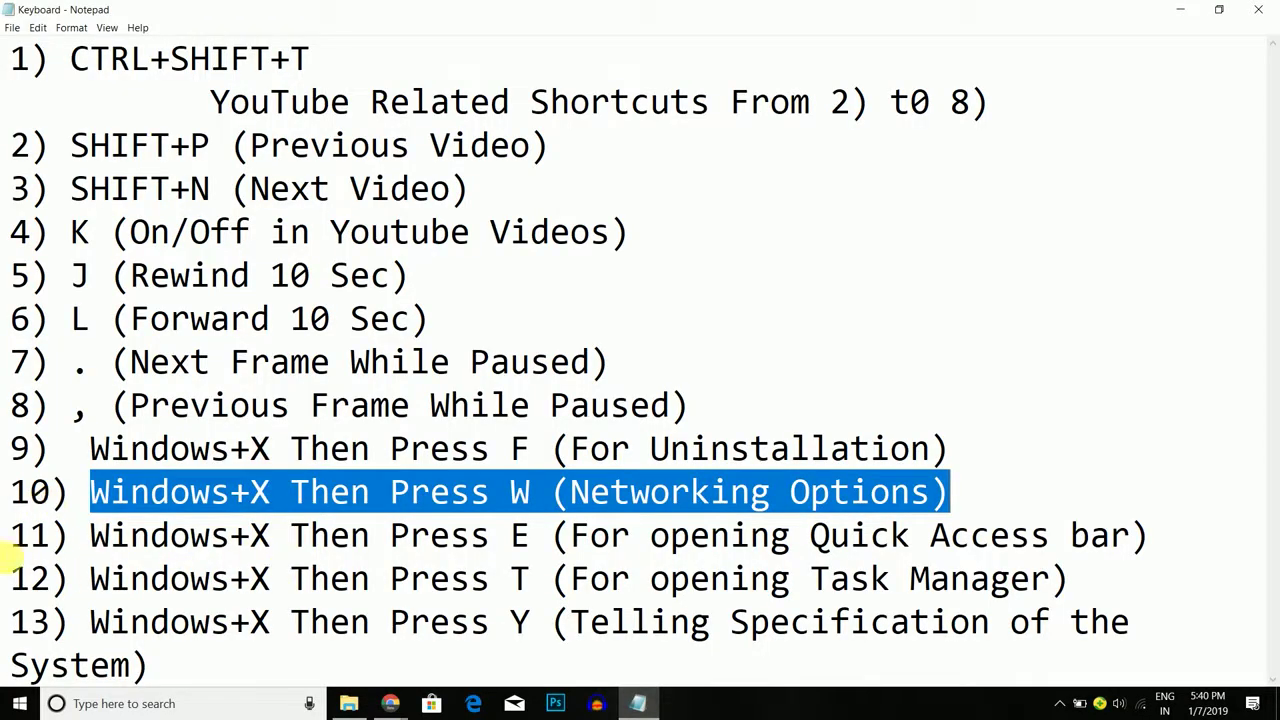
left_click_drag(91, 578, 1072, 582)
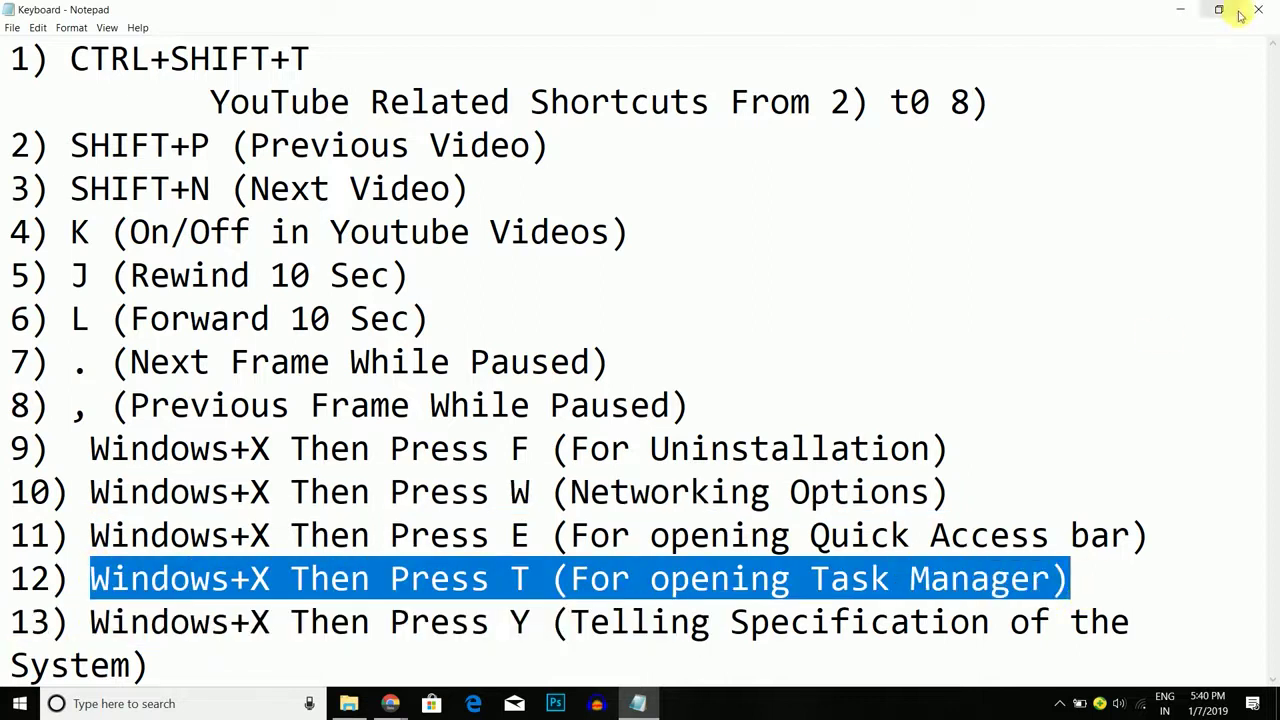
left_click(1178, 10)
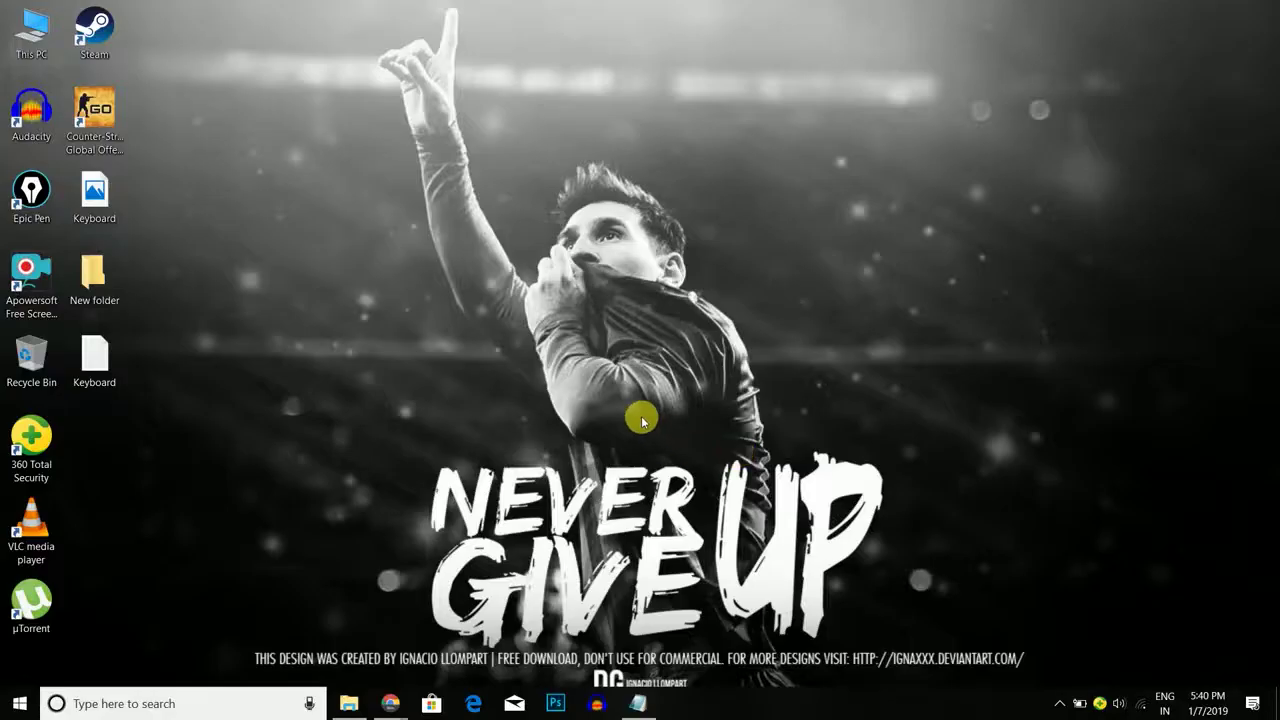
key("super+x")
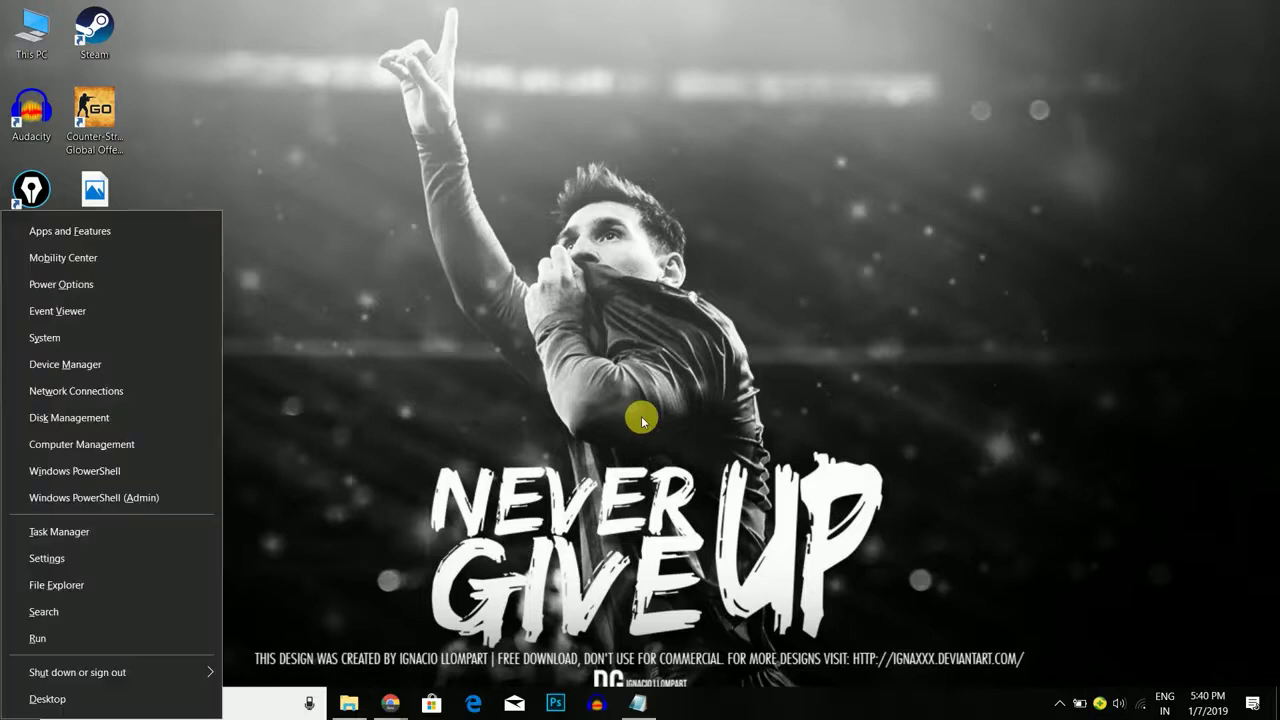
key("Escape")
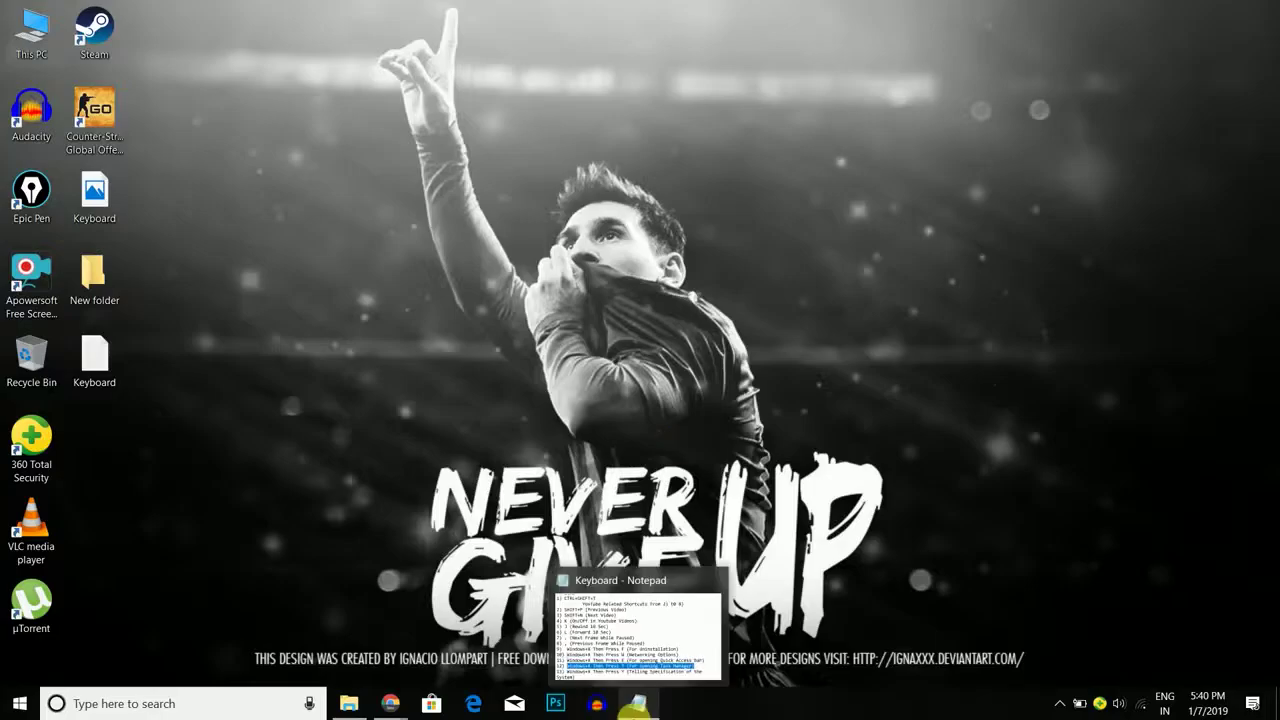
Step: Place the text cursor at shortcut 13 (Telling Specification of the System) in Notepad and minimize Notepad
left_click(636, 706)
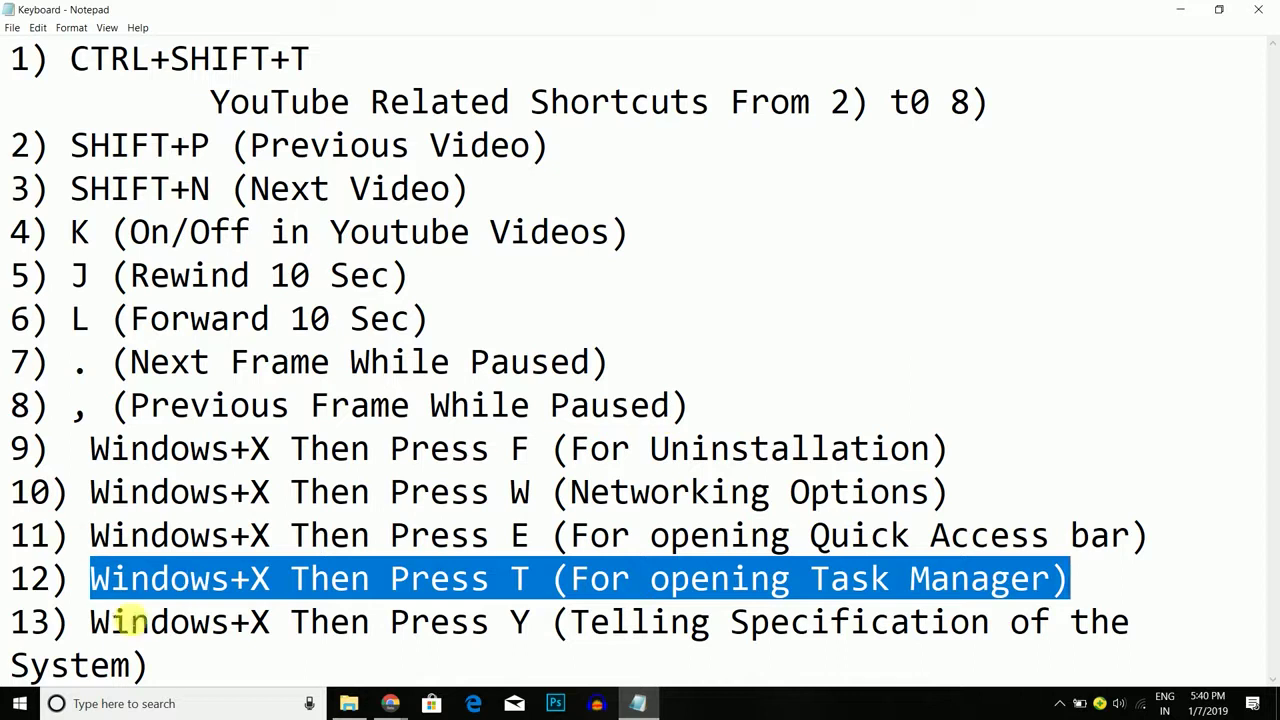
left_click(92, 622)
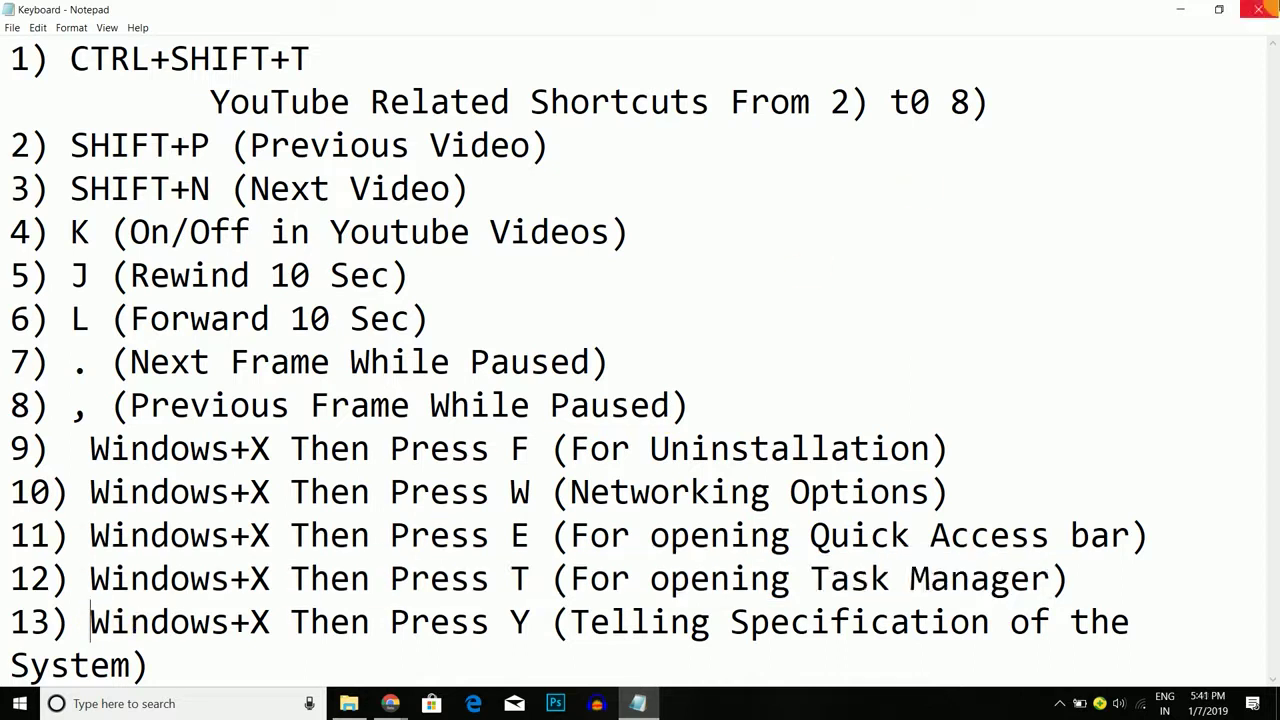
left_click(1170, 8)
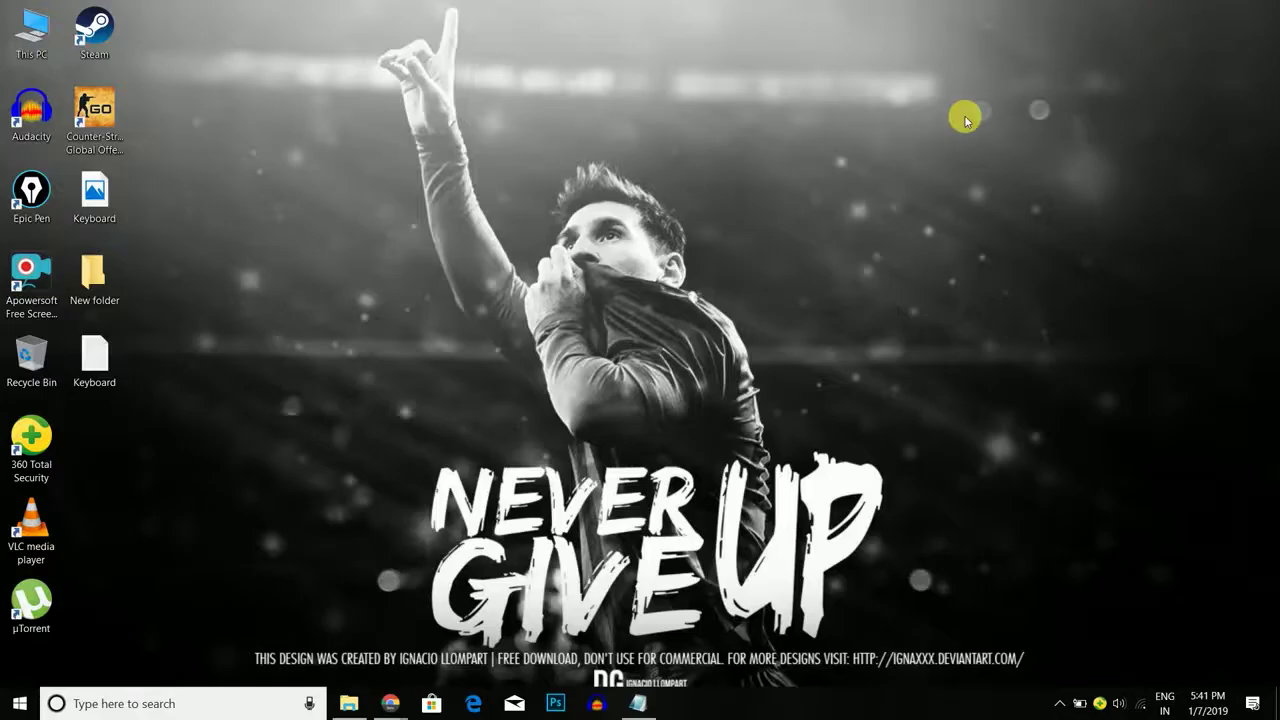
Step: Open the System About settings from the desktop, examine the device and Windows specifications, and close Settings
key("super+x")
key("n")
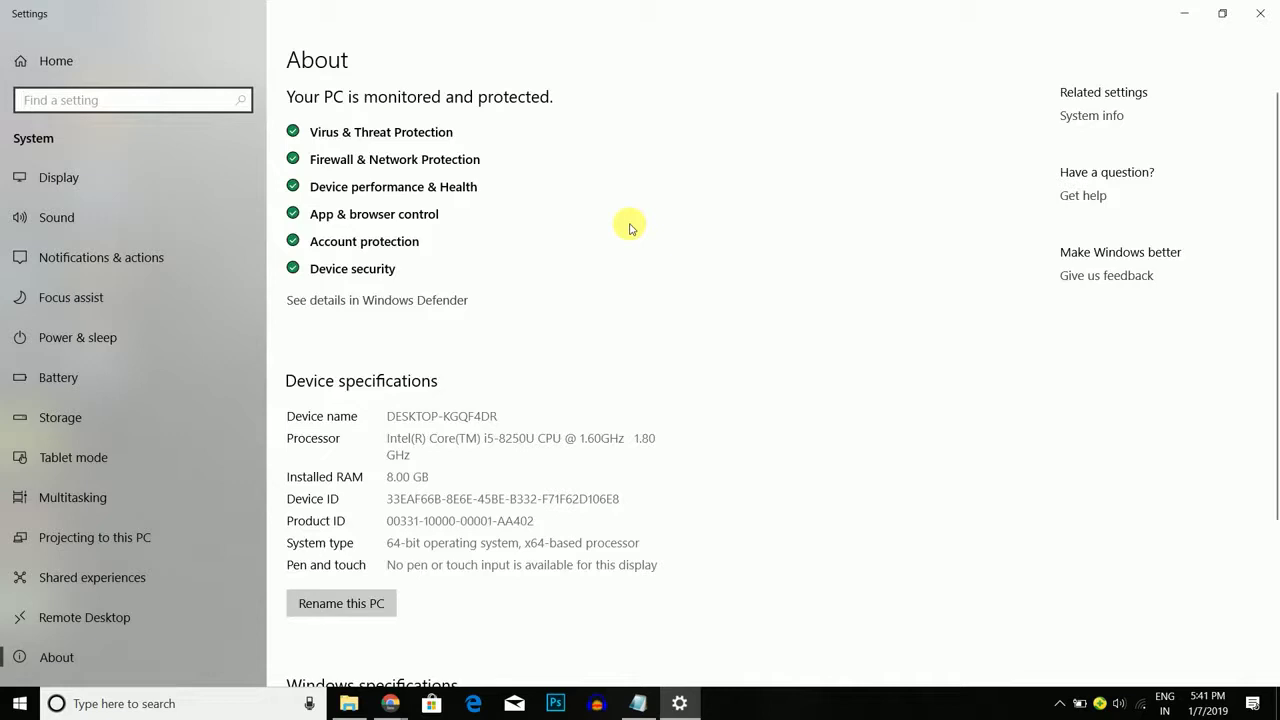
scroll(629, 224, "down", 2)
scroll(400, 458, "down", 1)
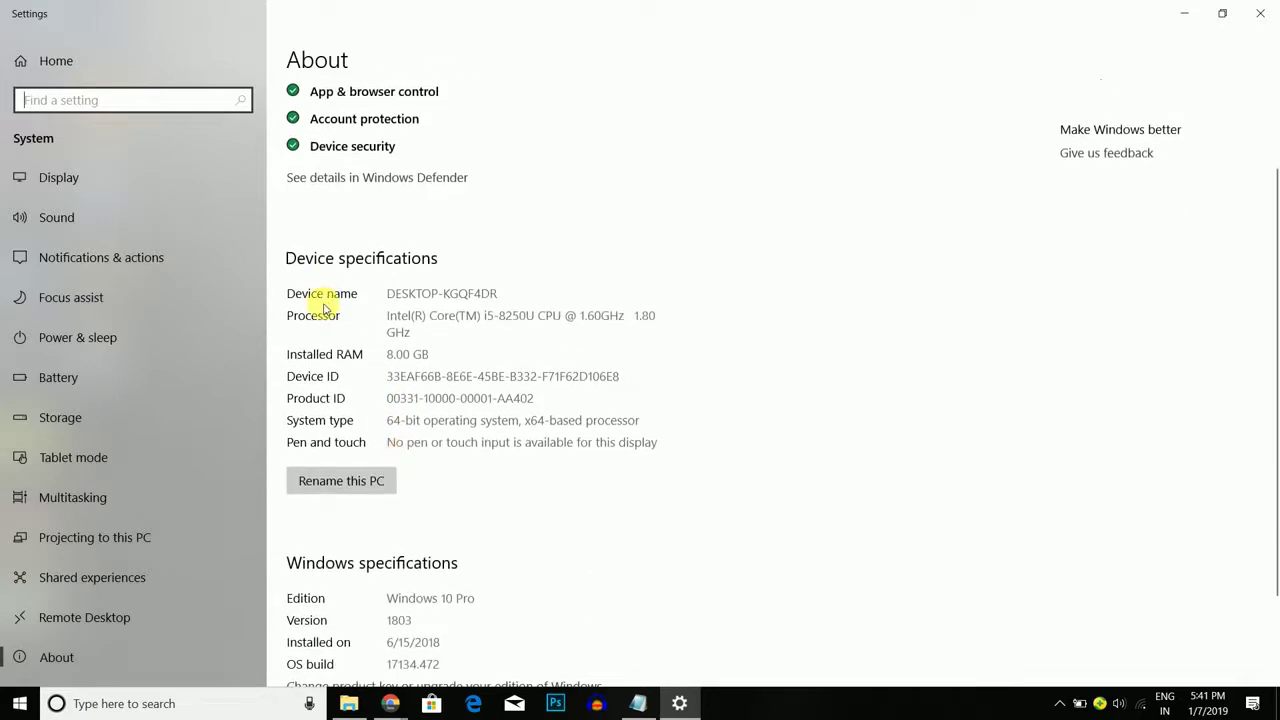
scroll(323, 308, "down", 1)
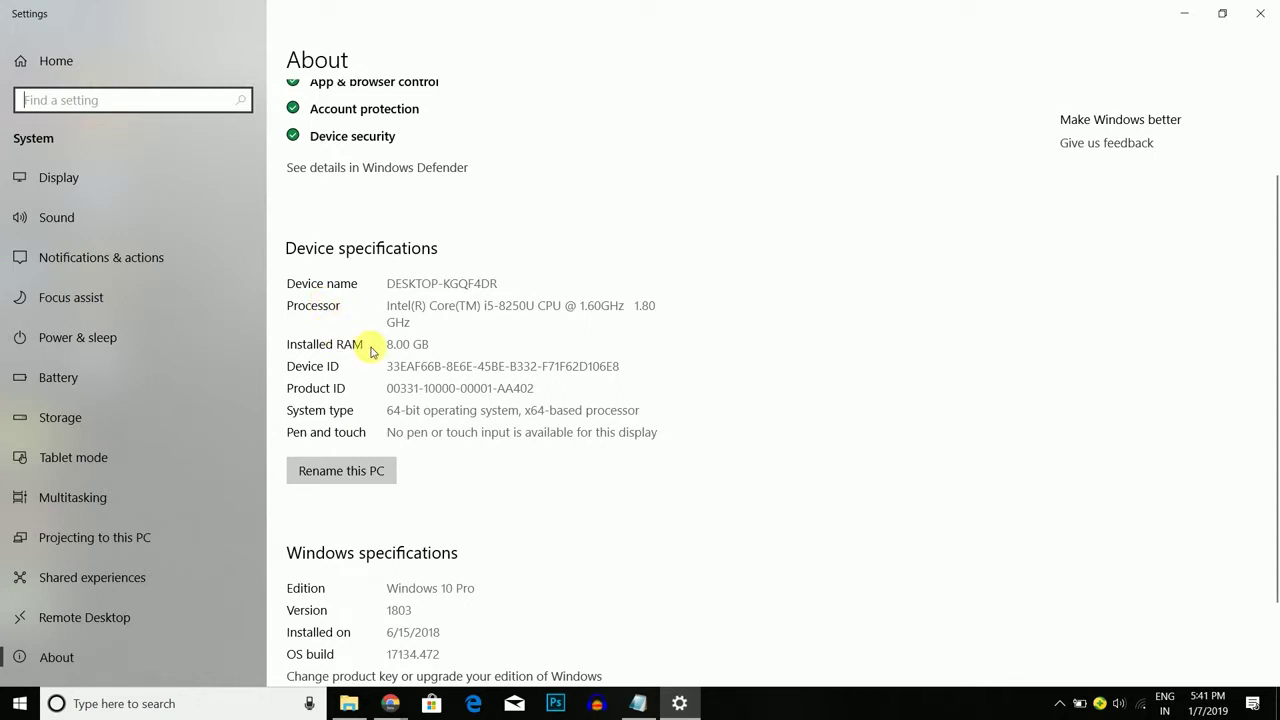
scroll(697, 380, "up", 2)
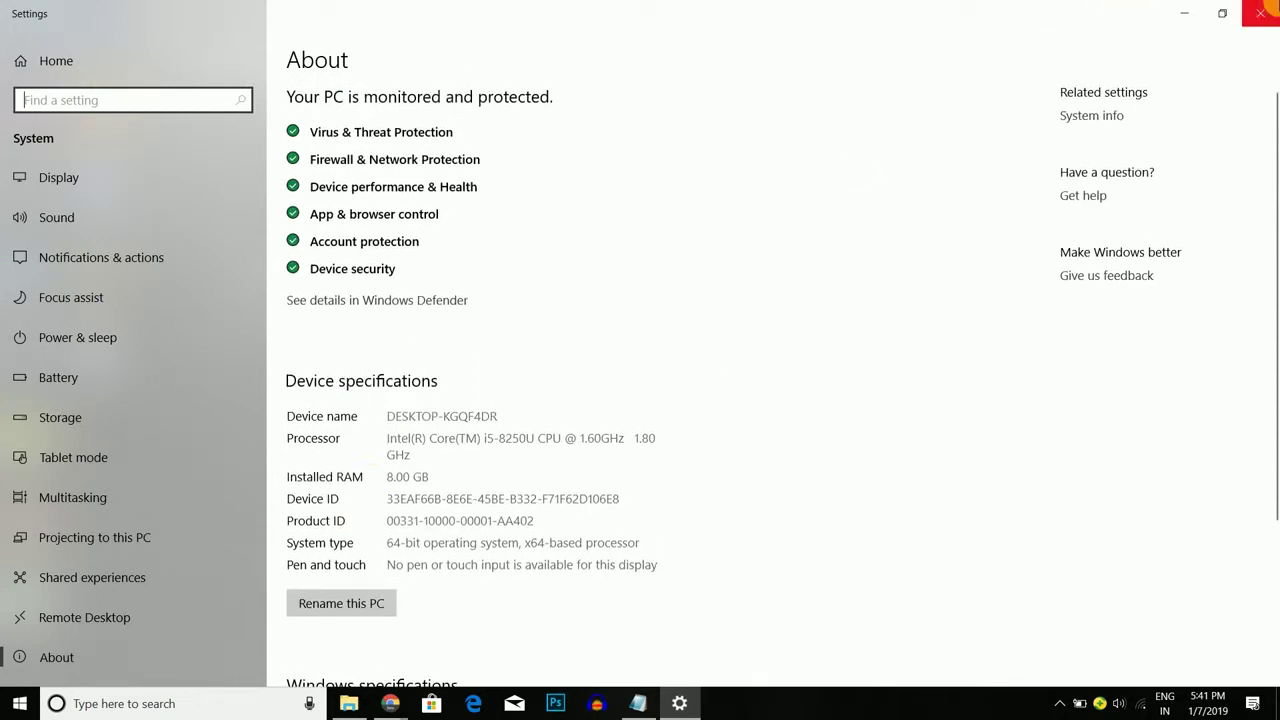
left_click(1252, 14)
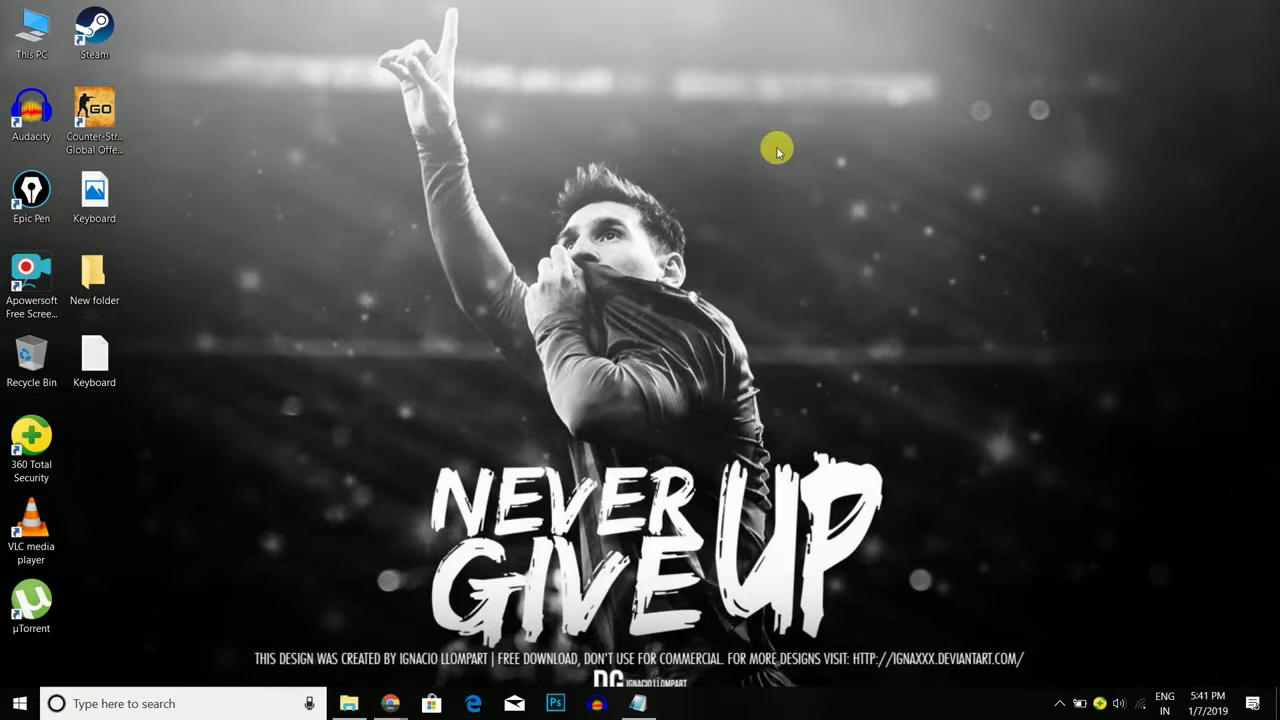
Step: Bring up the Windows quick link menu, dismiss it, and refresh the desktop
key("super+x")
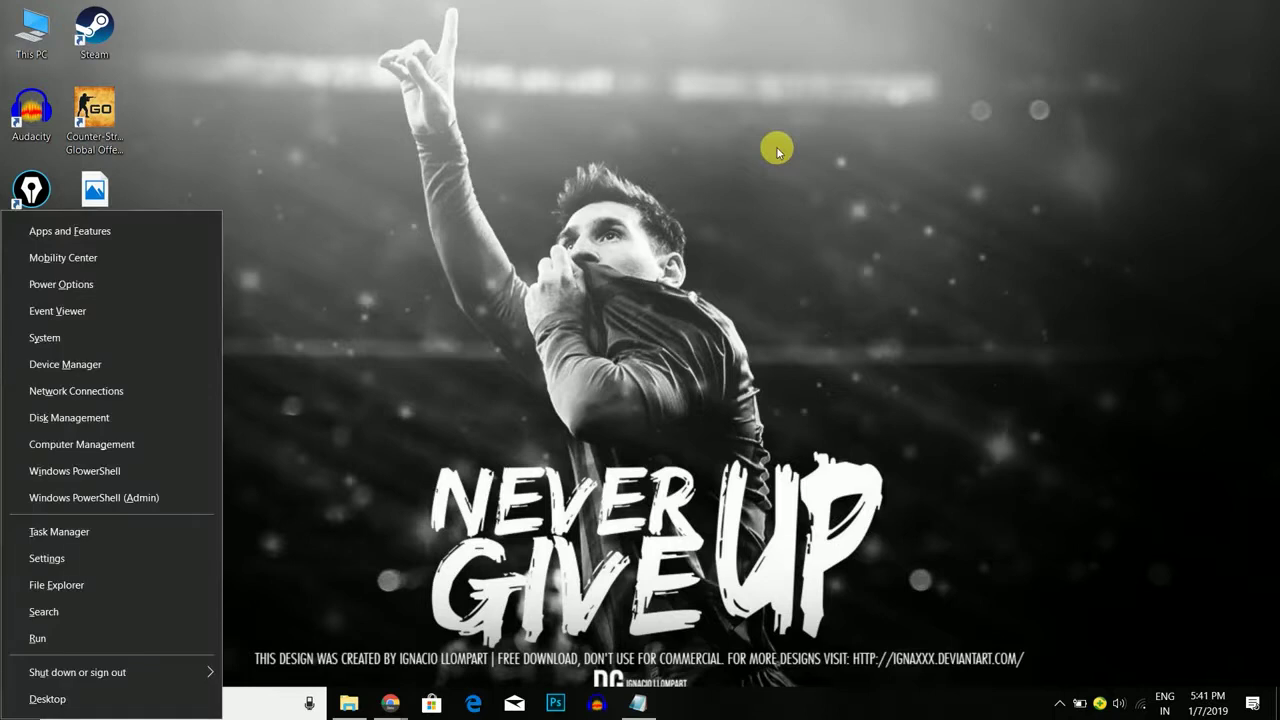
key("Escape")
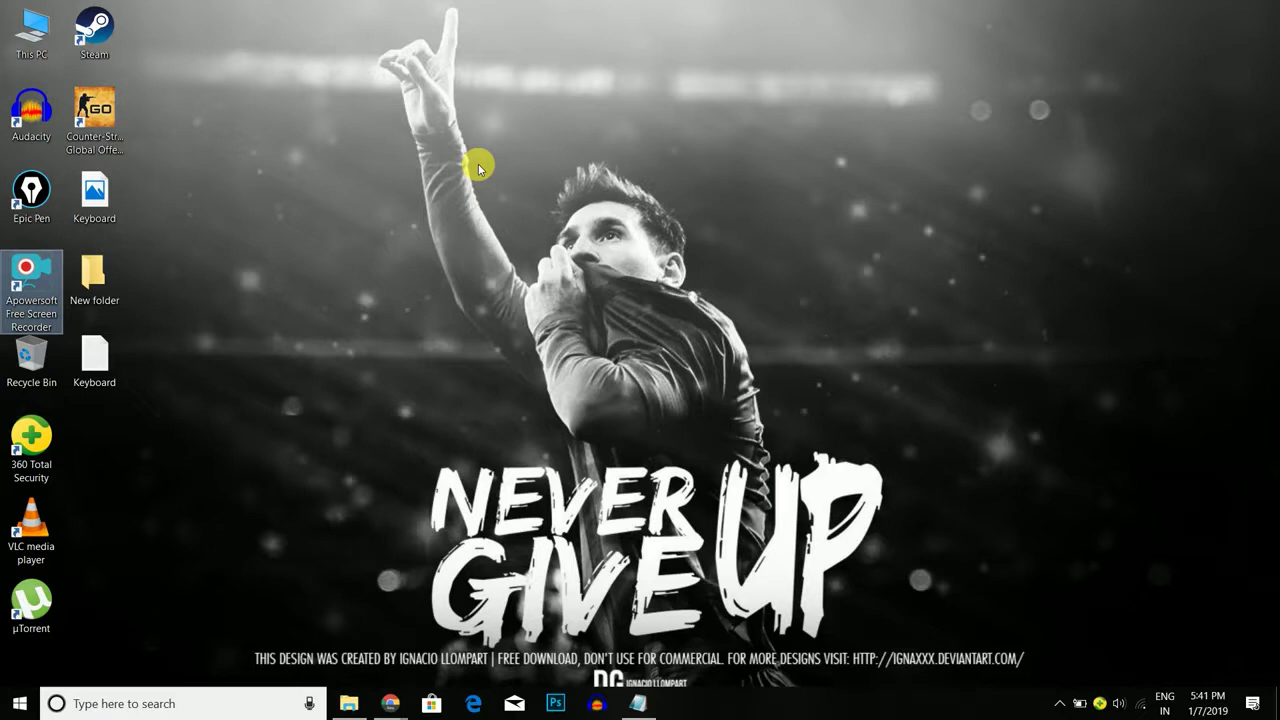
right_click(416, 60)
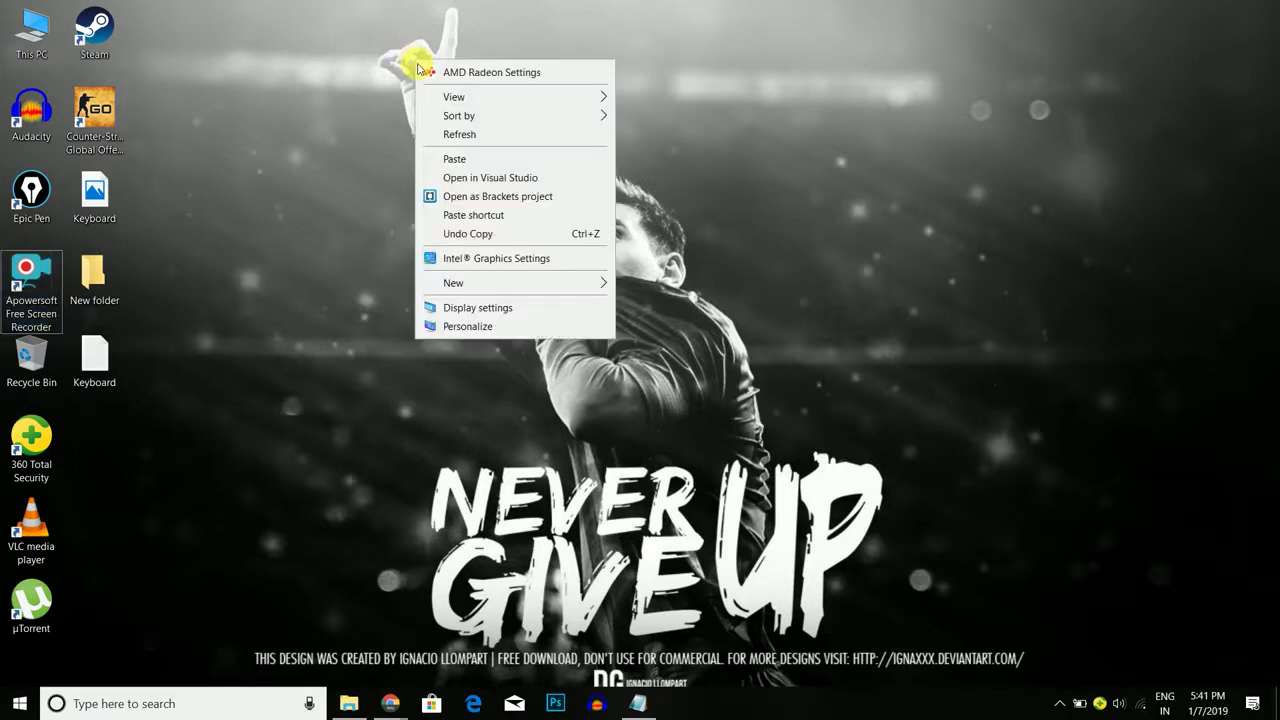
left_click(464, 137)
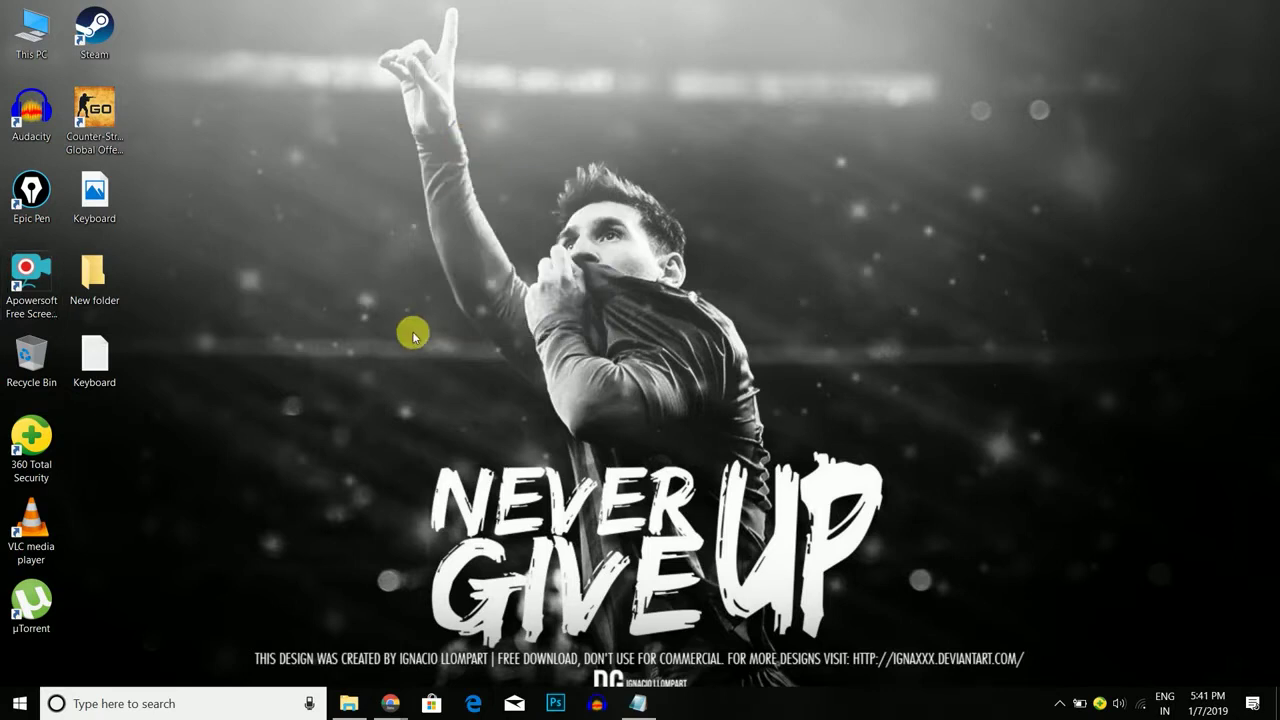
Step: Show the Windows quick link menu, use it to reach the Windows Settings home page, and close Settings
key("super+x")
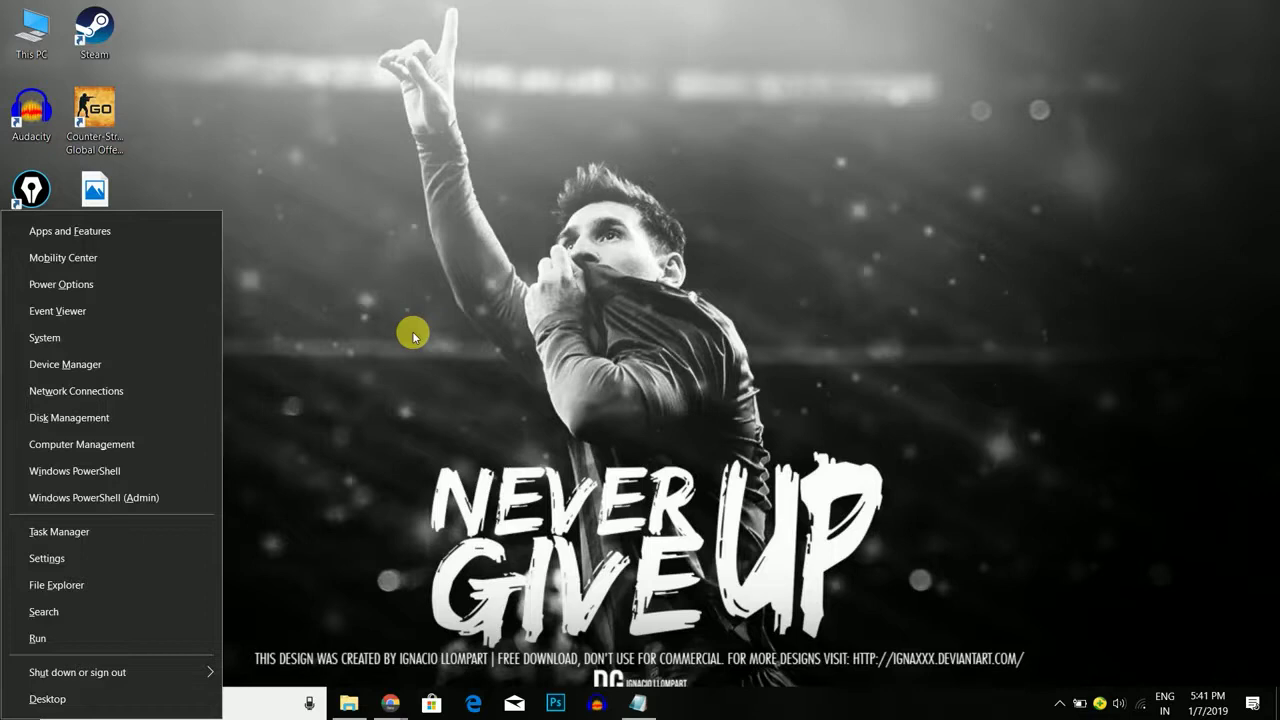
key("Escape")
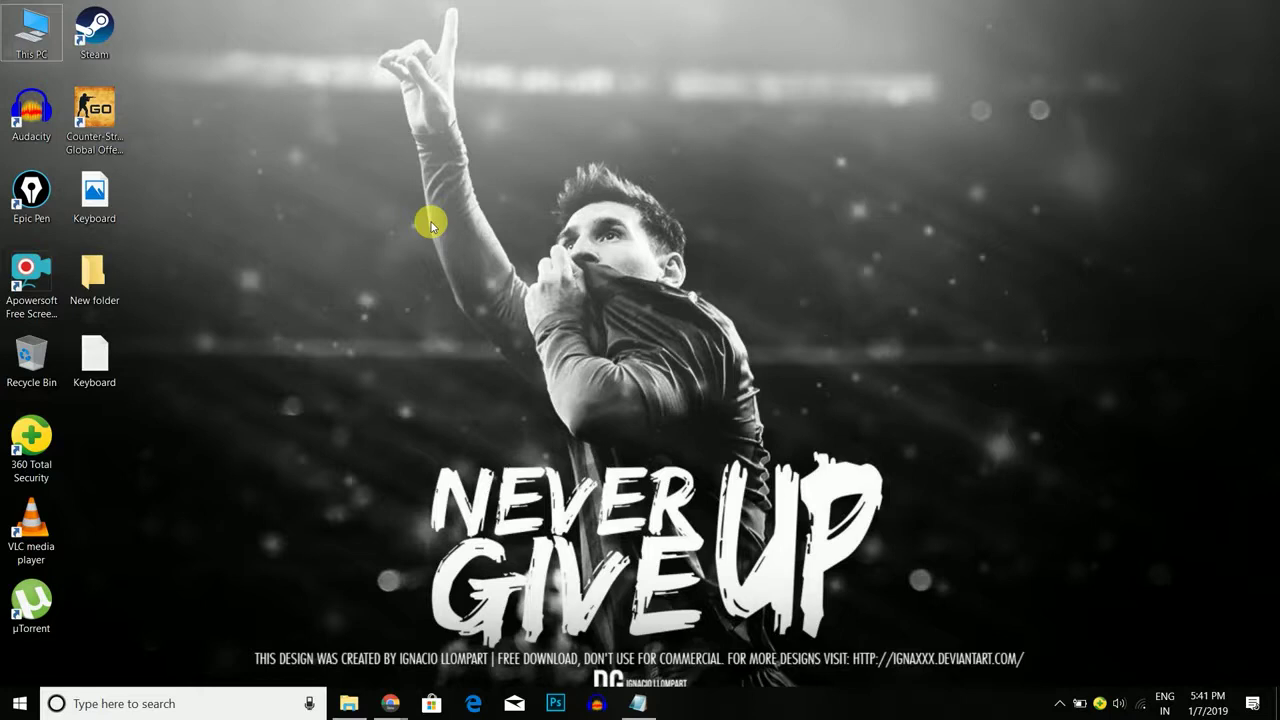
key("super+x")
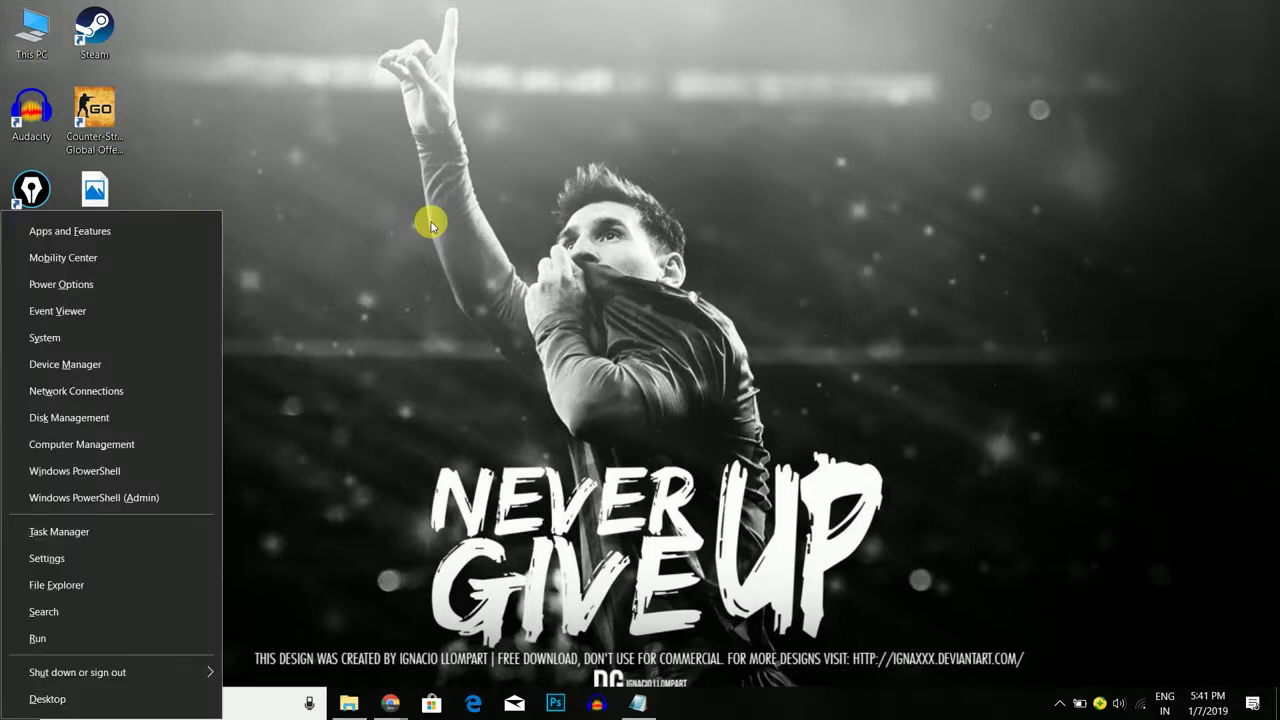
key("n")
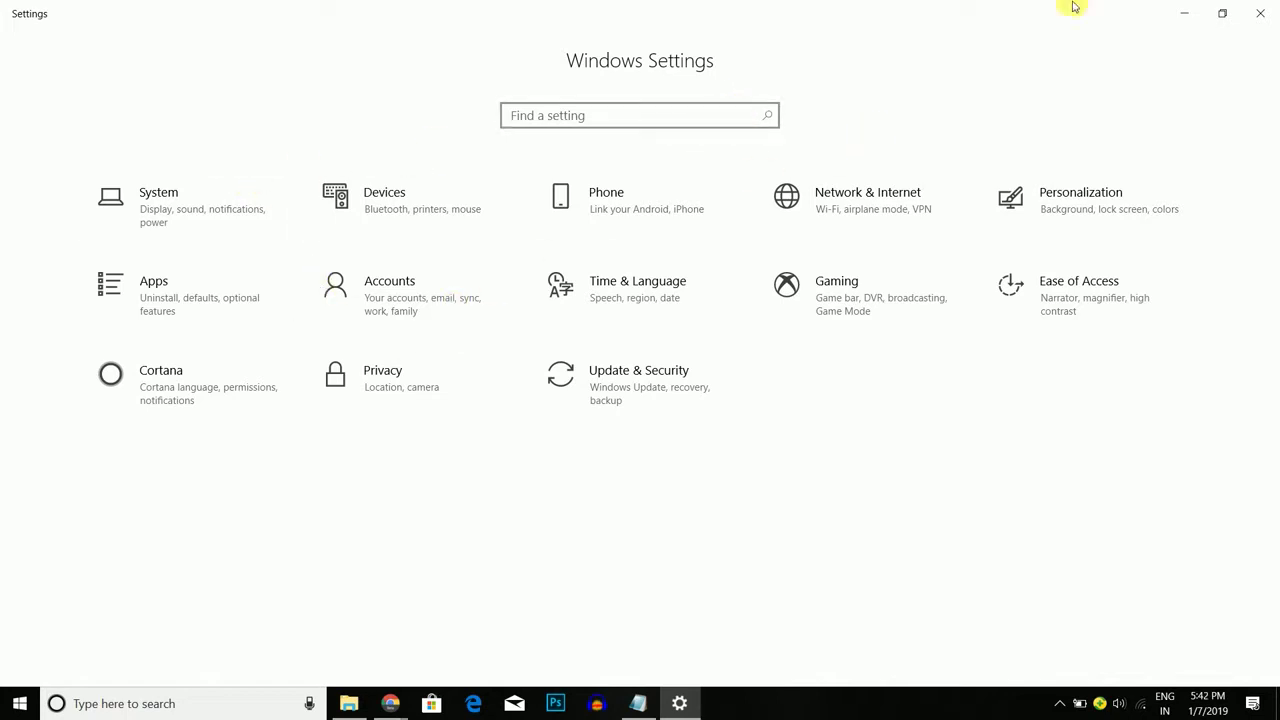
left_click(1260, 13)
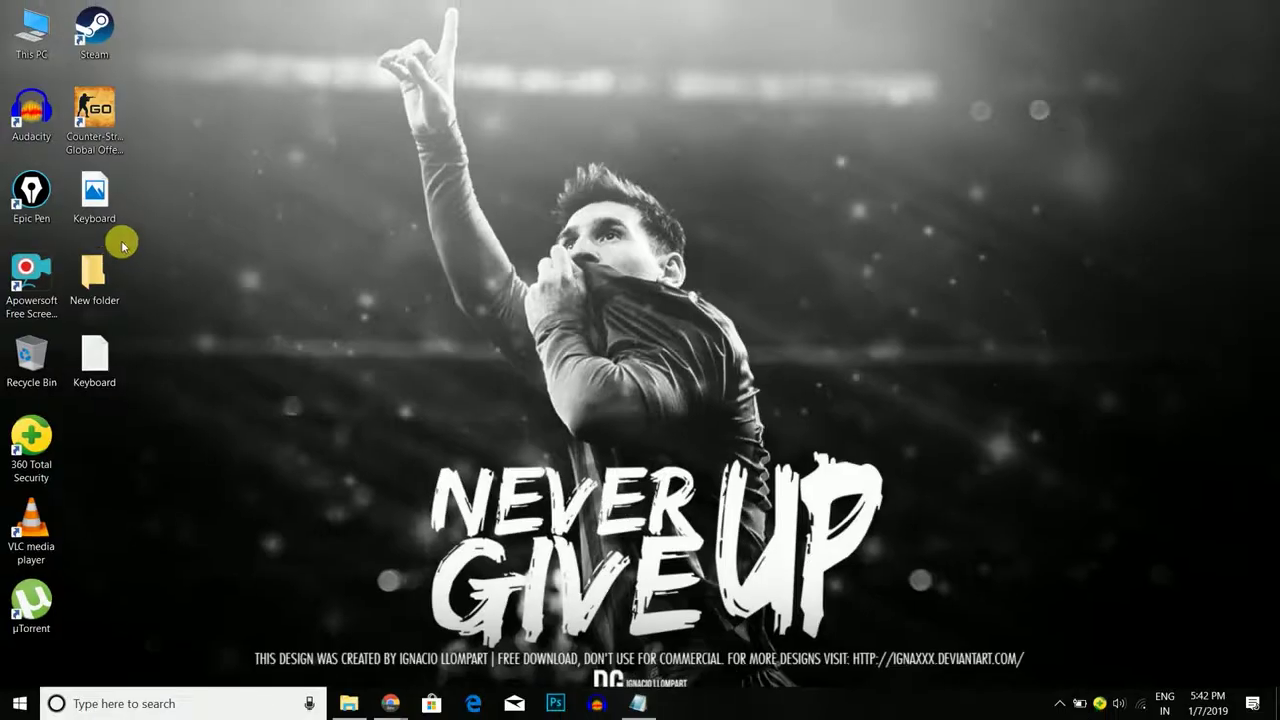
Step: Copy the Keyboard image from the desktop and paste it into New folder, replacing the file already there
right_click(103, 212)
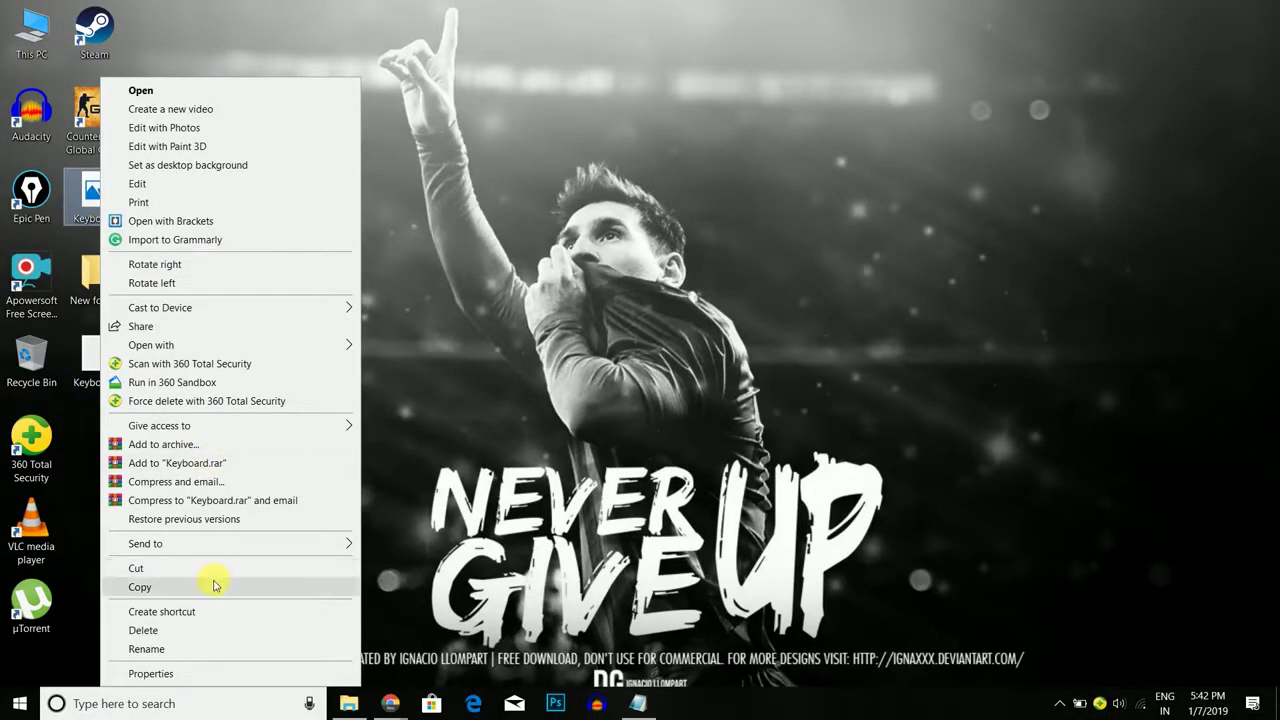
left_click(140, 587)
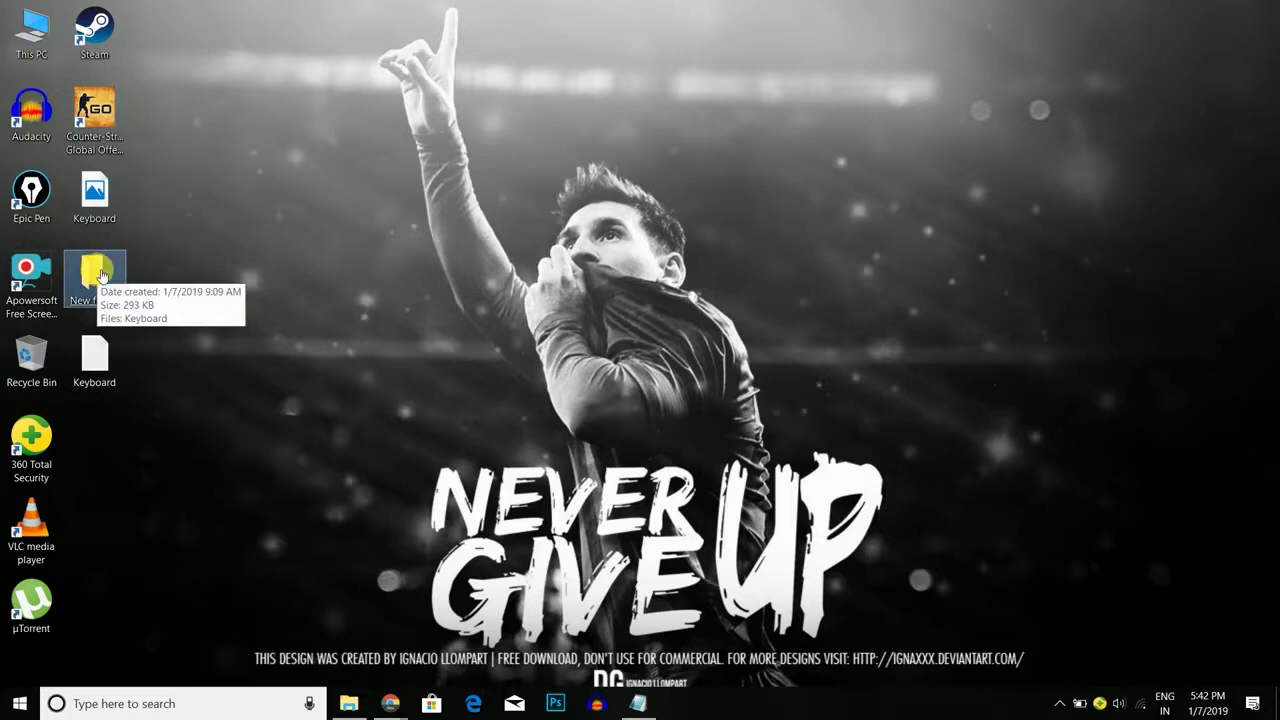
right_click(101, 276)
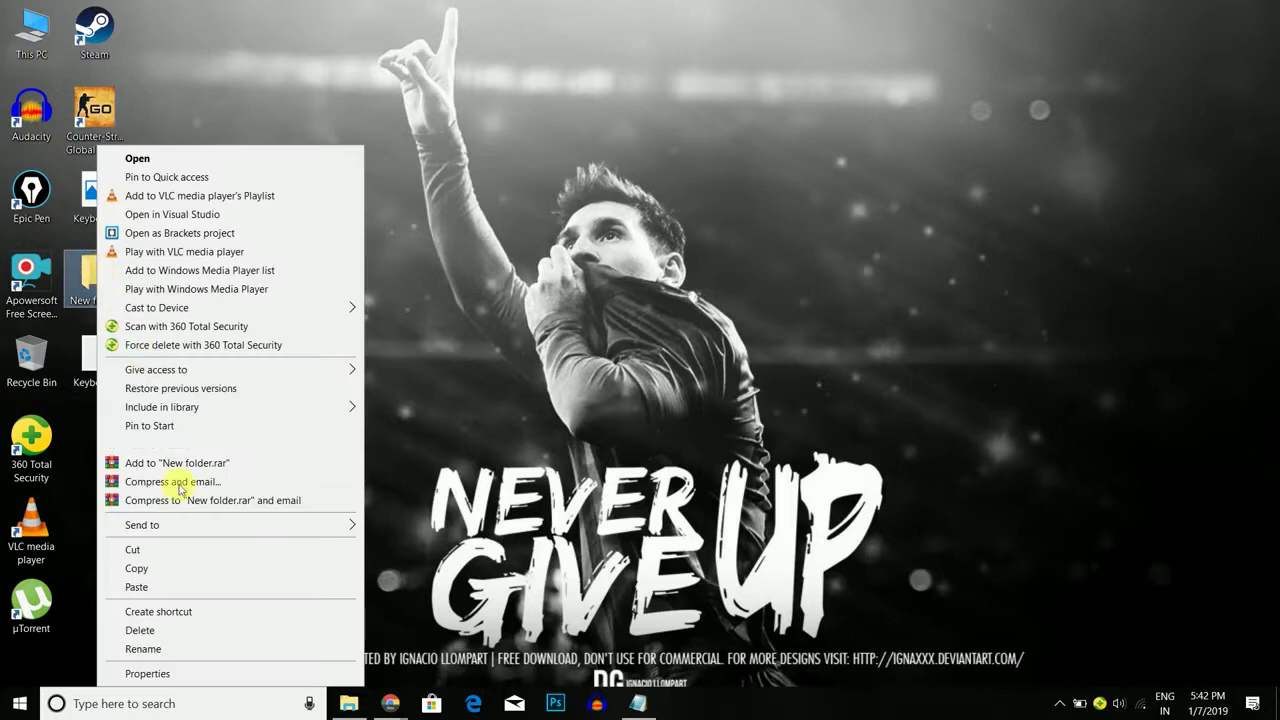
left_click(137, 587)
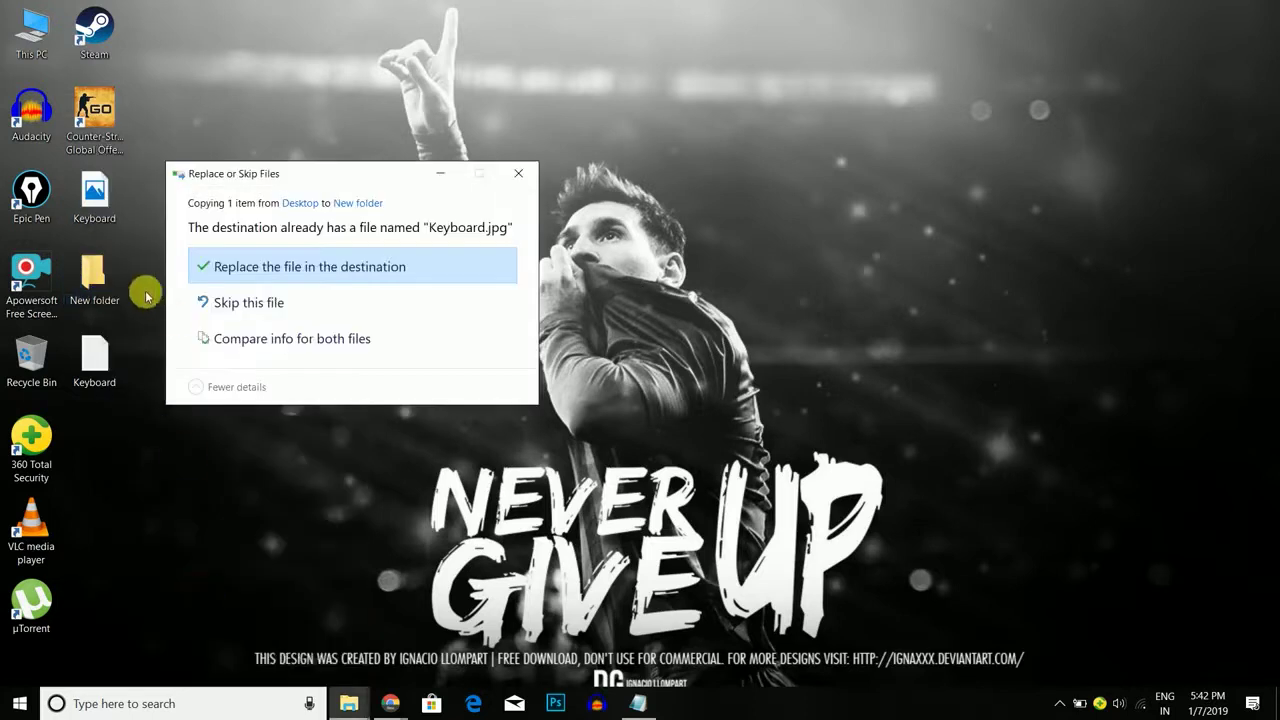
left_click(238, 281)
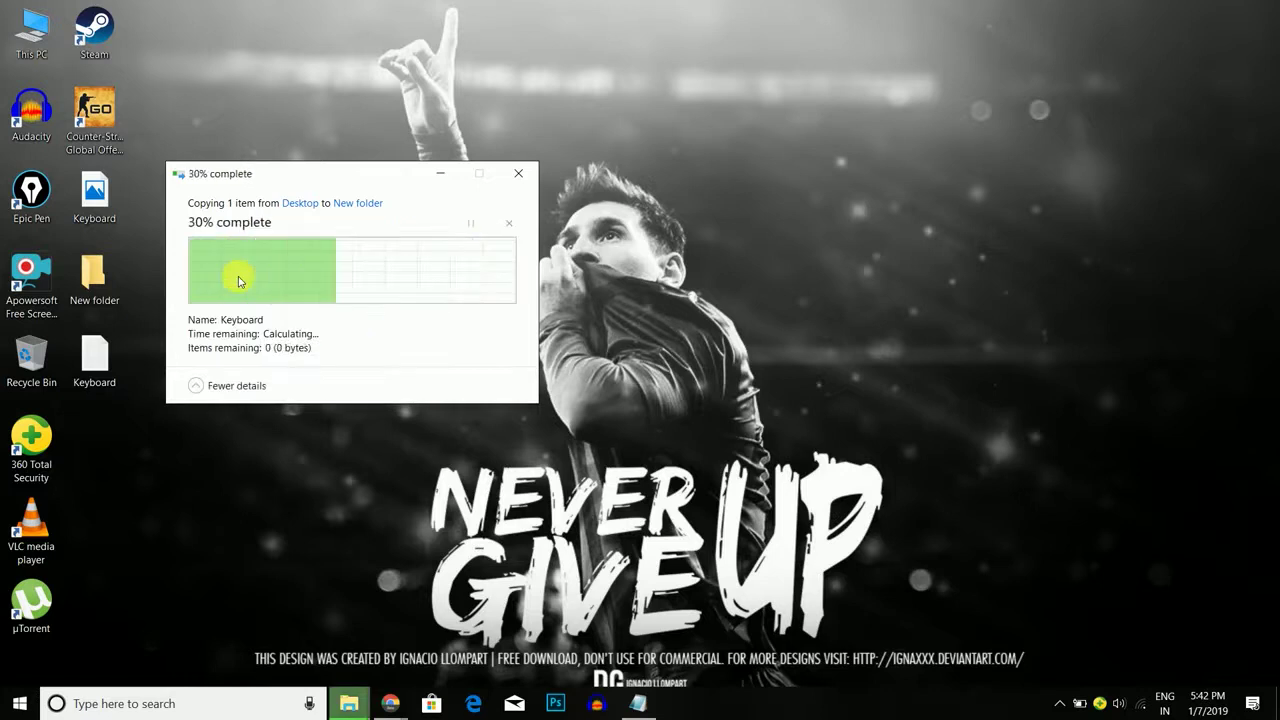
Step: Open New folder, delete the Keyboard image inside it, and close the folder window
double_click(116, 287)
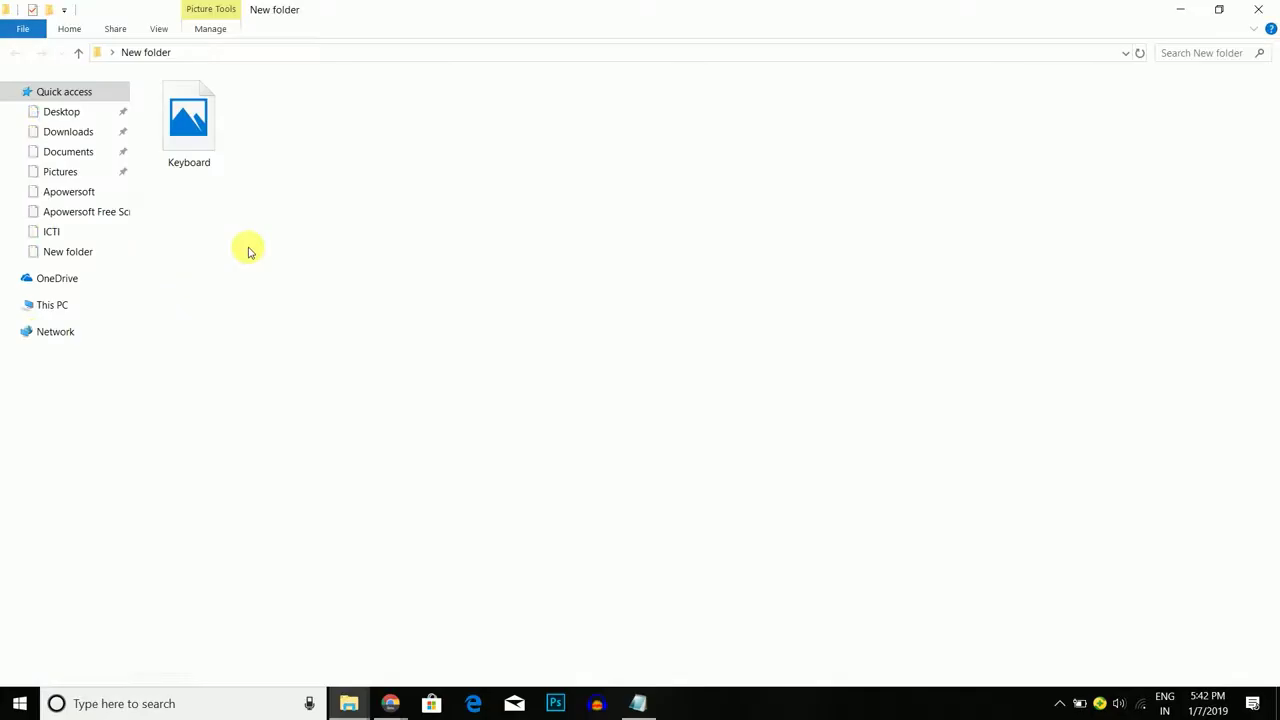
left_click_drag(306, 125, 196, 228)
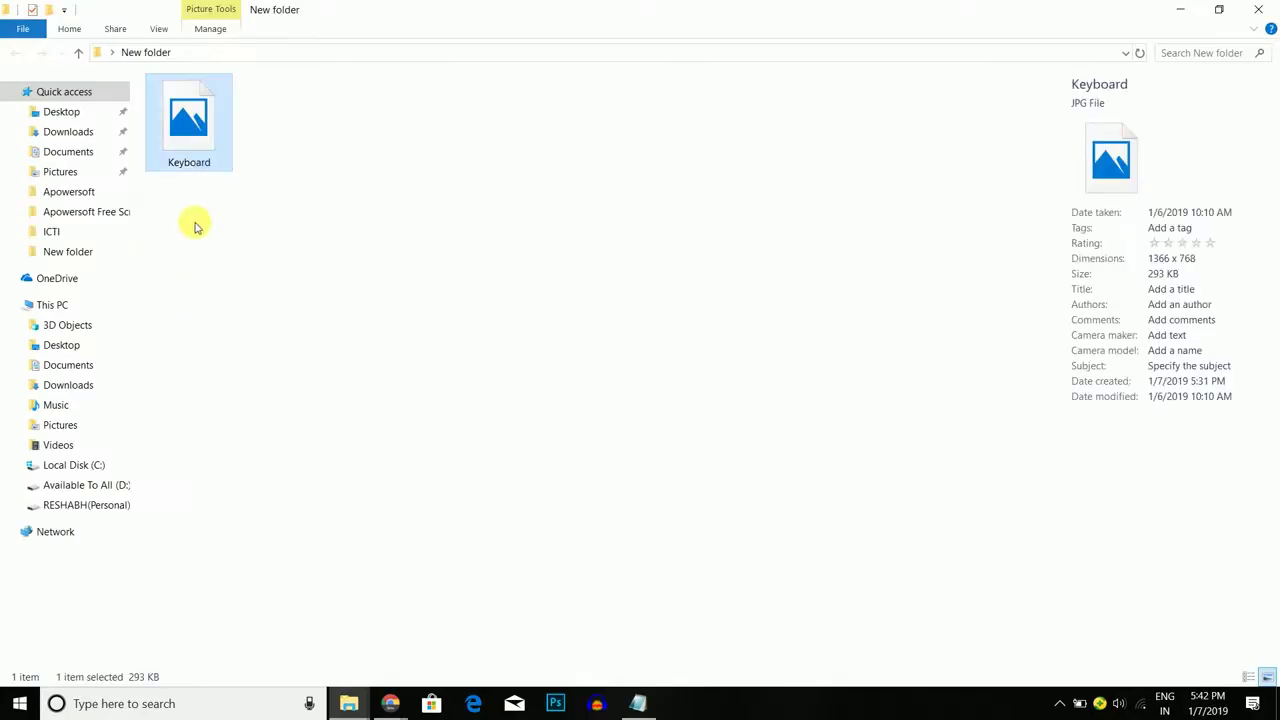
key("Delete")
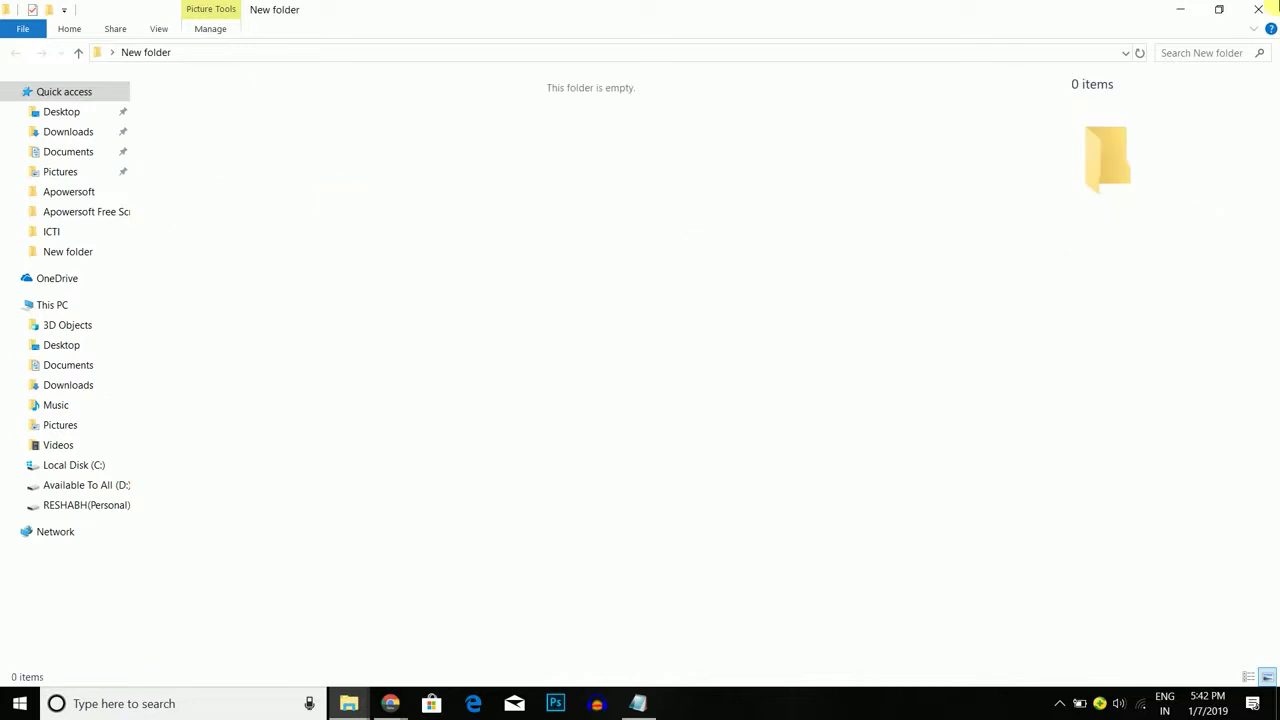
left_click(1262, 8)
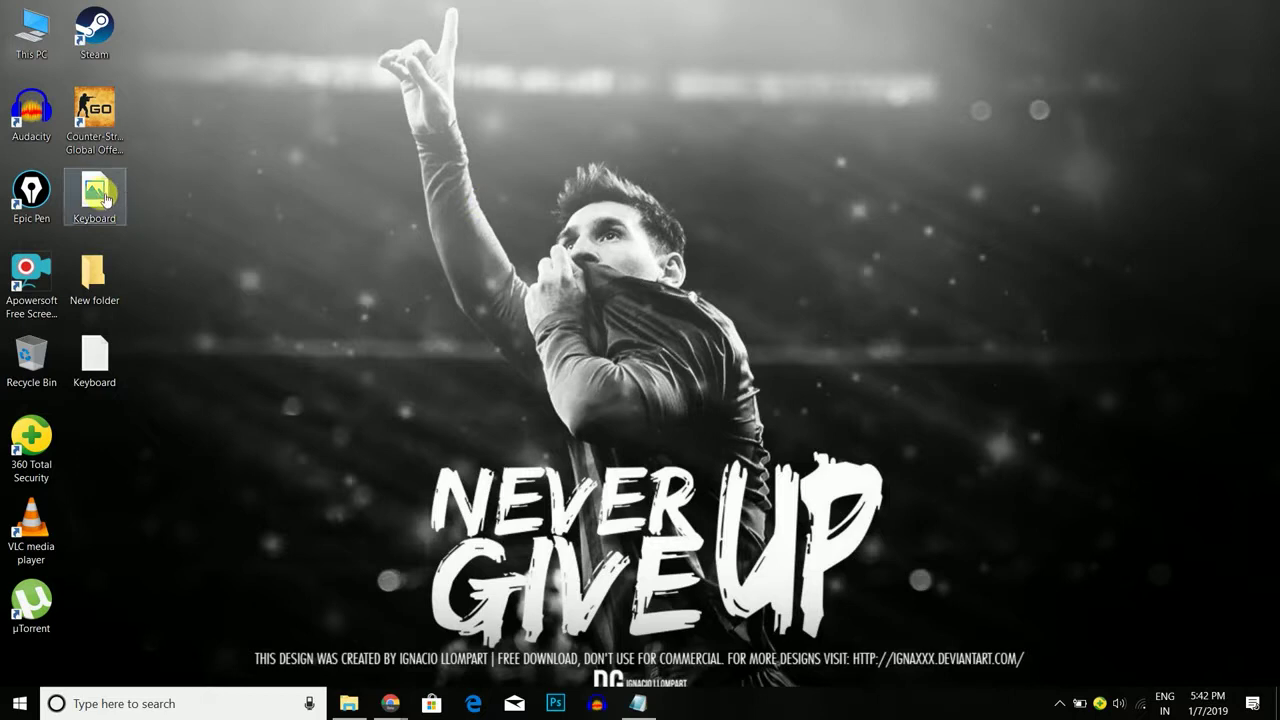
Step: Try to copy the desktop Keyboard image directly into New folder, and delete the resulting items from the folder and the desktop
left_click_drag(104, 197, 100, 300)
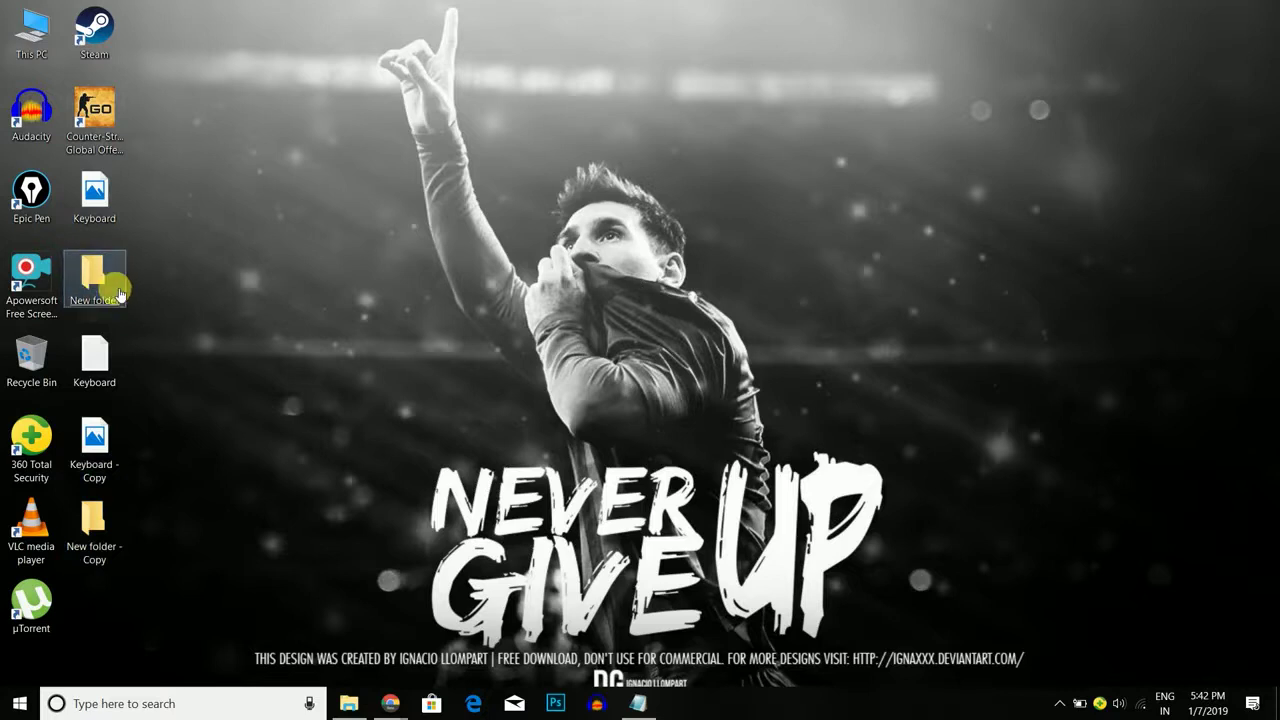
double_click(116, 290)
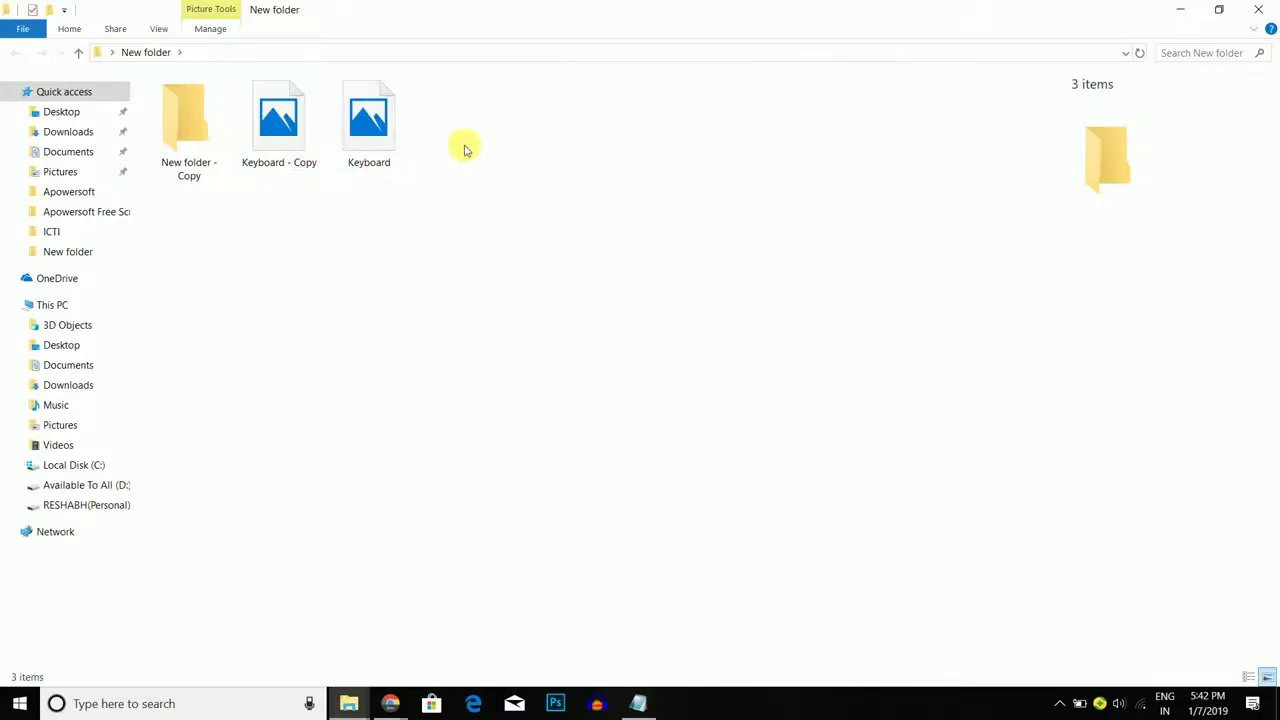
left_click_drag(461, 155, 131, 260)
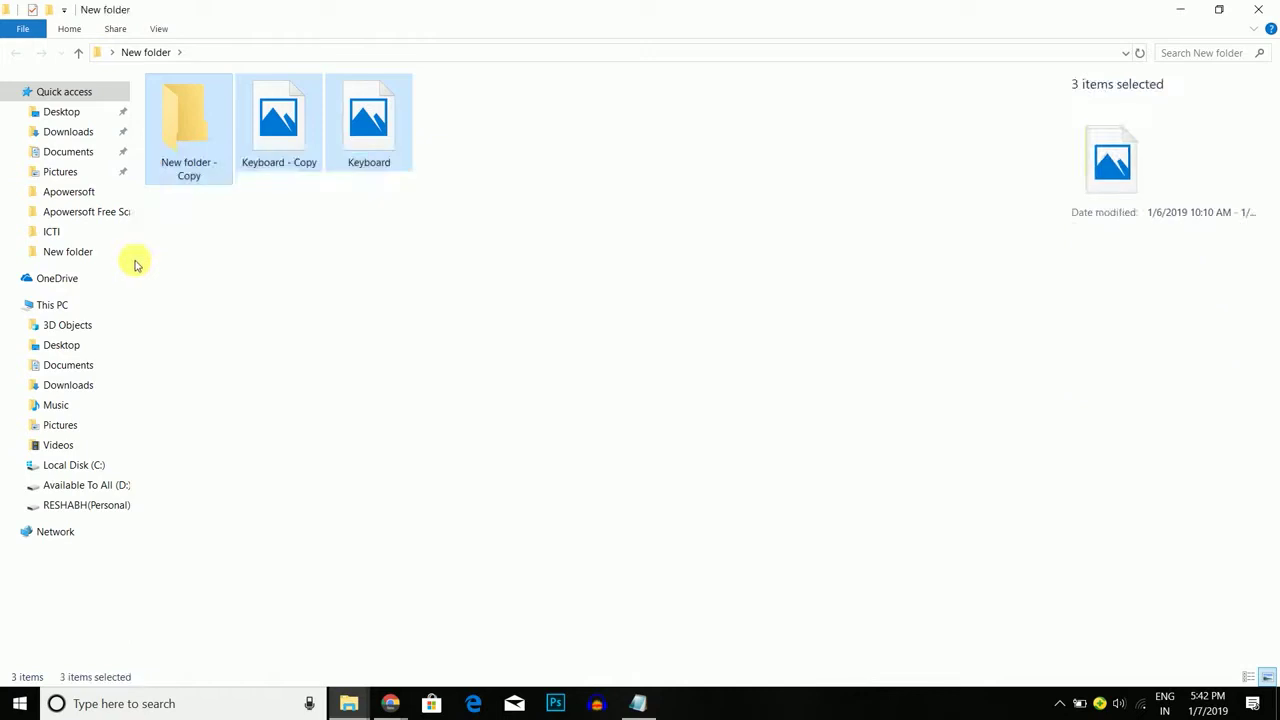
key("Delete")
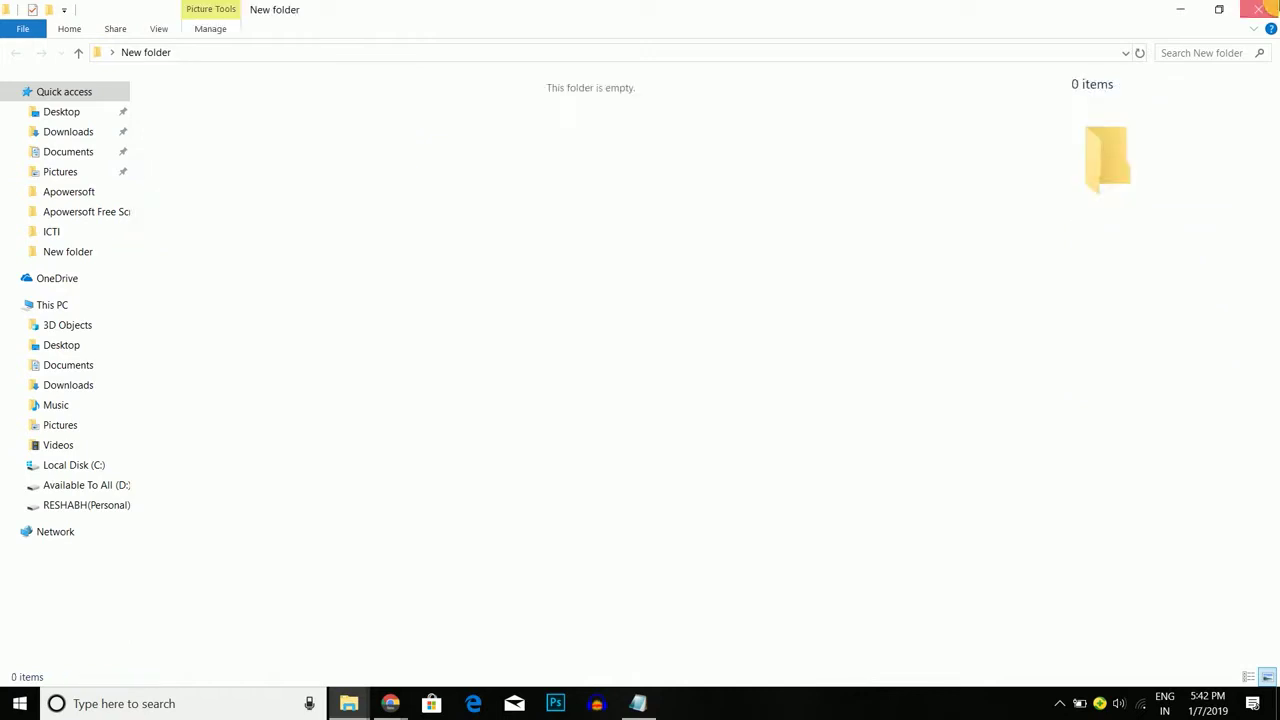
left_click(1258, 9)
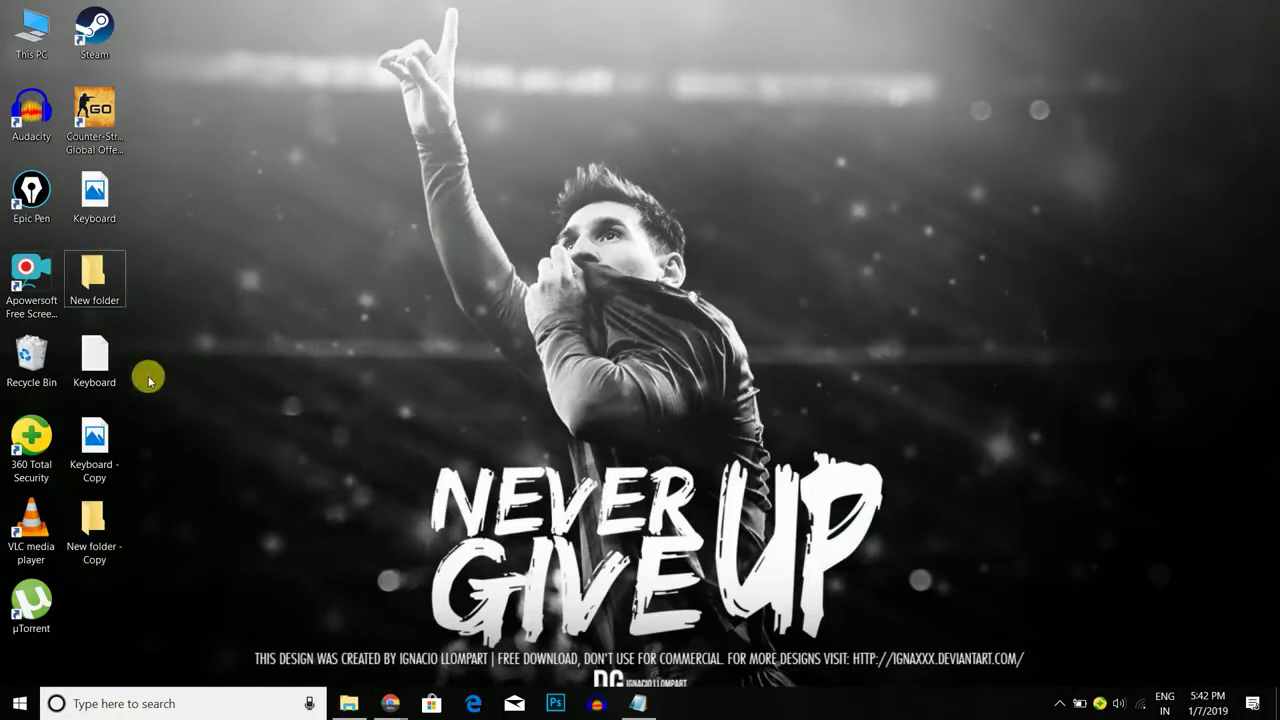
left_click_drag(147, 410, 96, 624)
key("Delete")
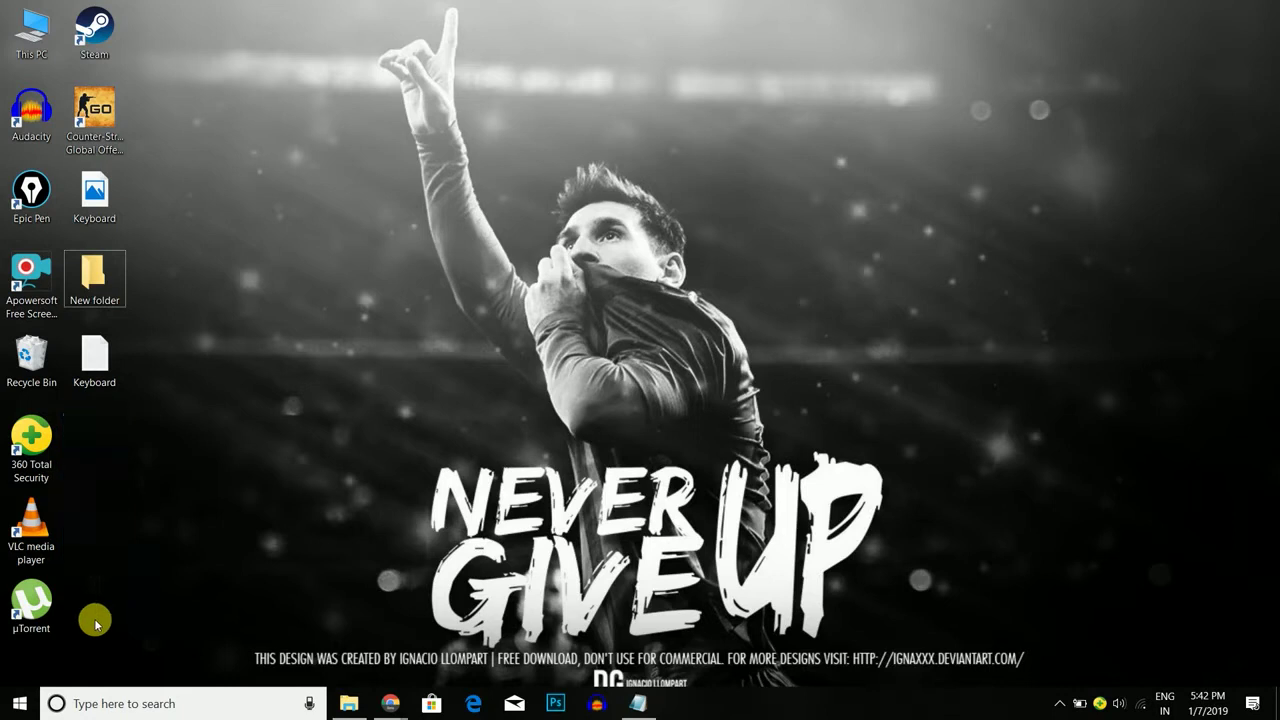
Step: Copy only the Keyboard image from the desktop directly into New folder and open the folder to check it
left_click(112, 198)
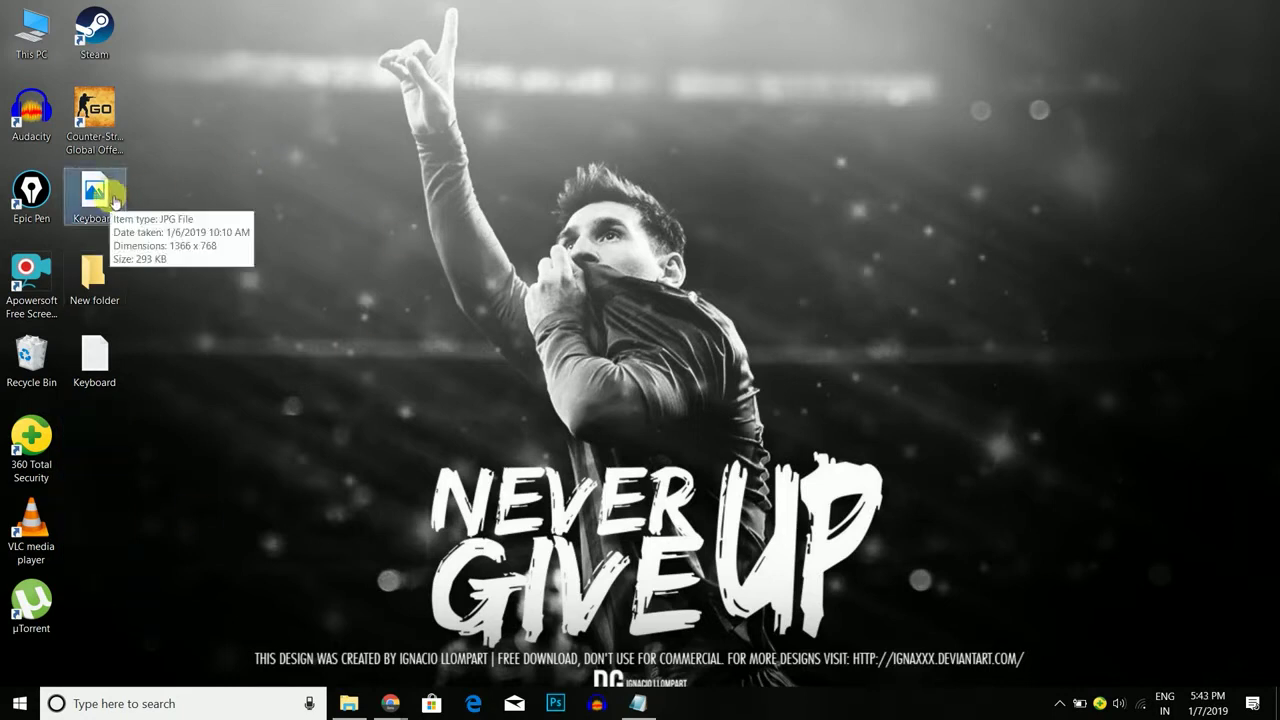
left_click_drag(115, 202, 111, 276)
double_click(106, 270)
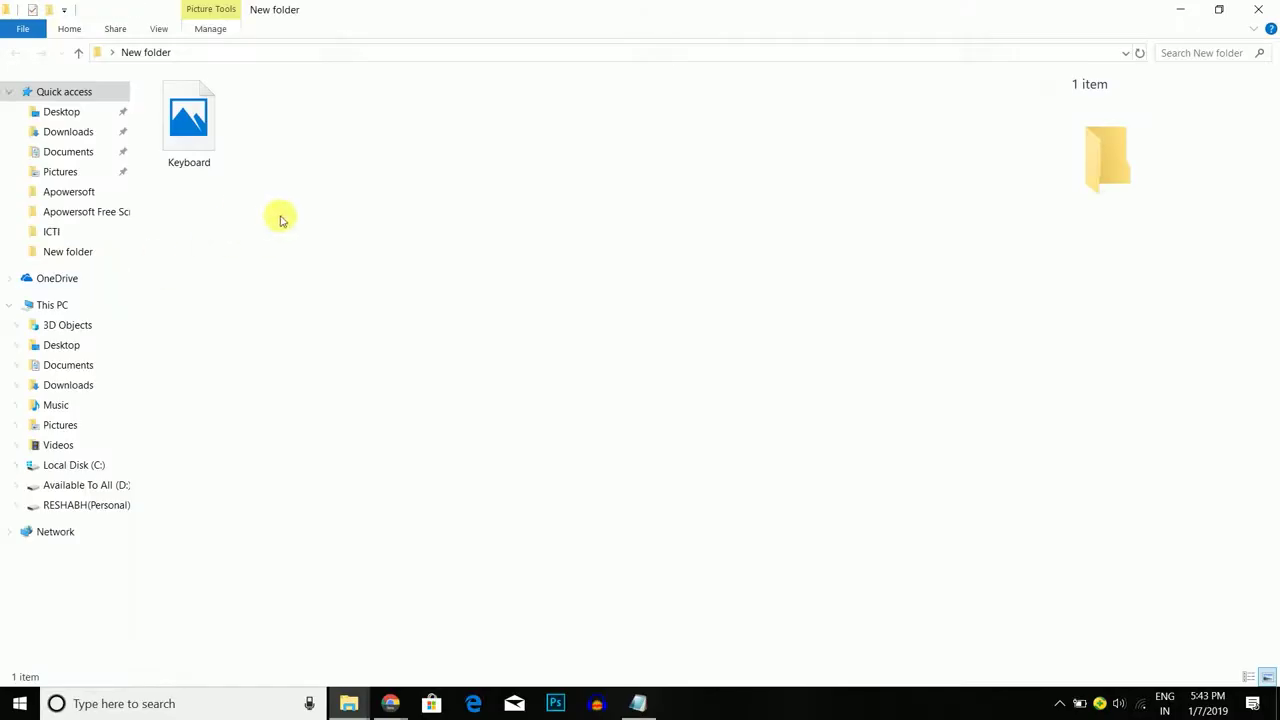